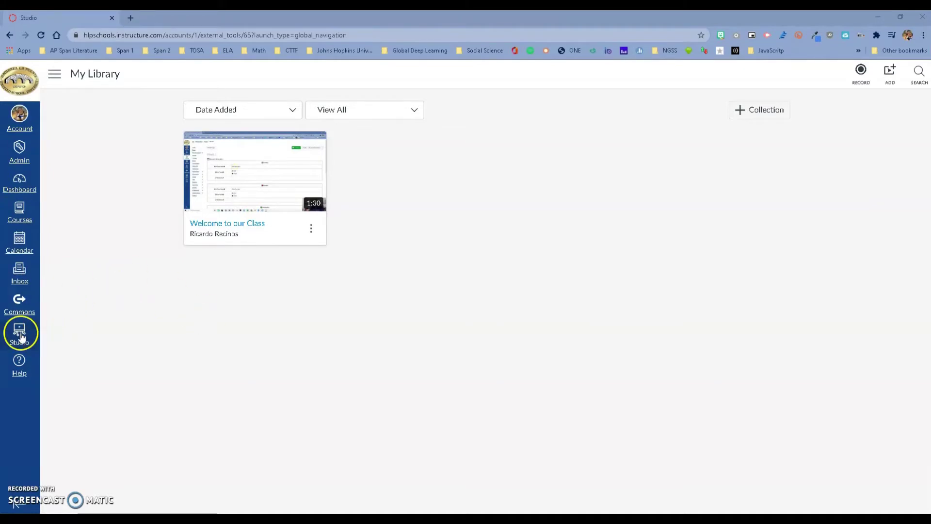
Play the Welcome to our Class video with English captions and pause it at 0:11.
mouse_move(211, 209)
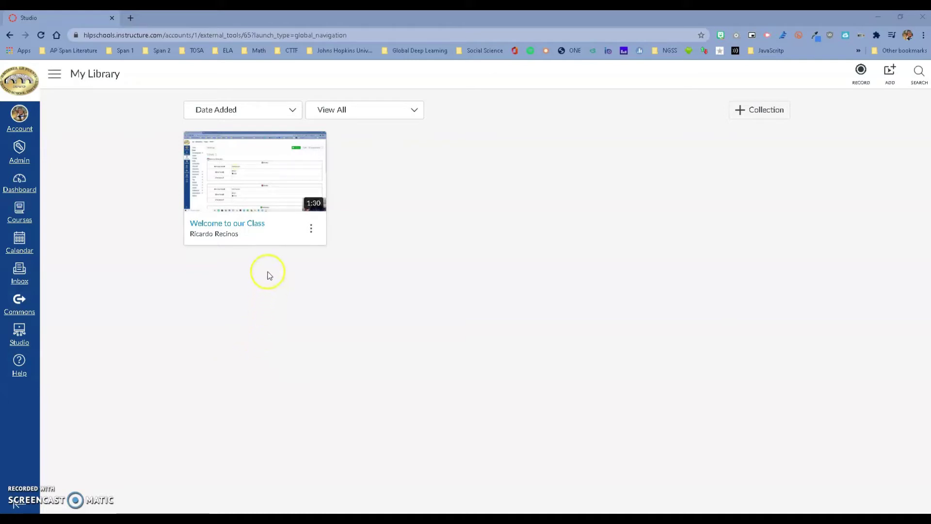
mouse_move(259, 239)
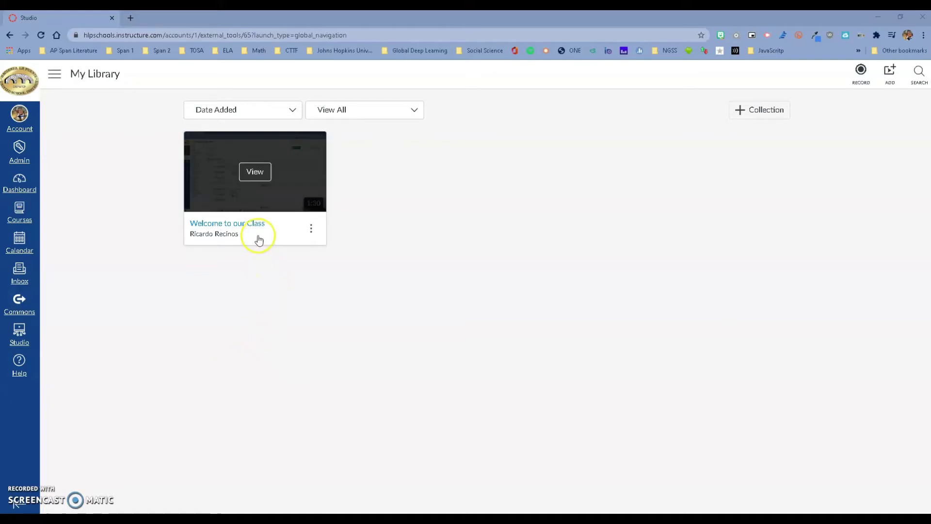
click(255, 172)
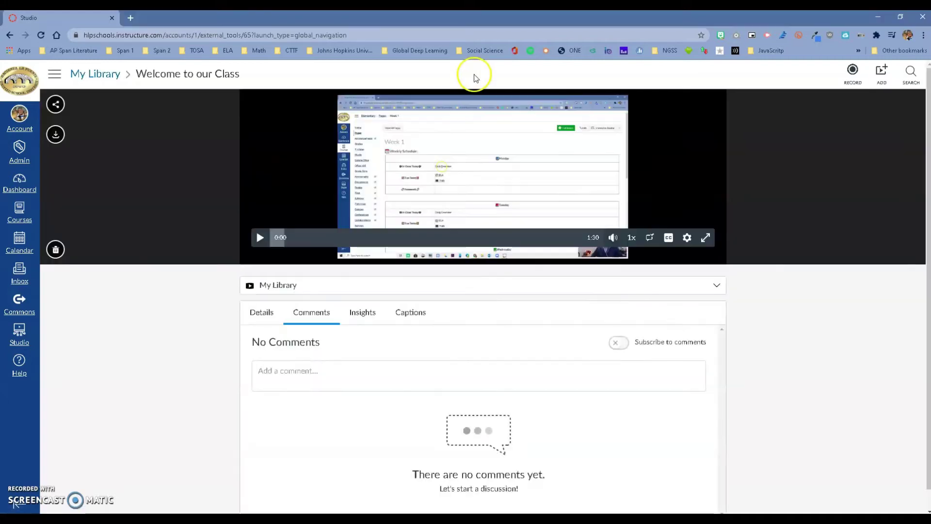
click(260, 238)
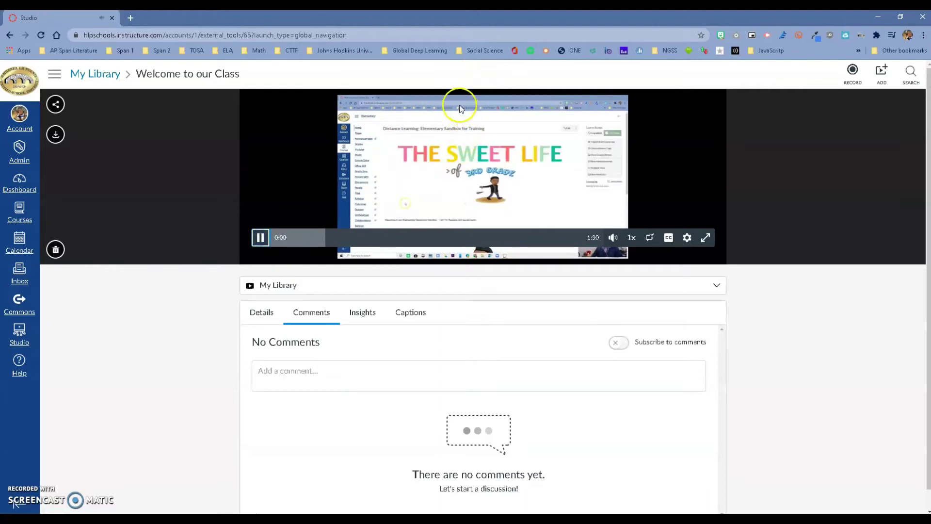
click(669, 237)
click(668, 213)
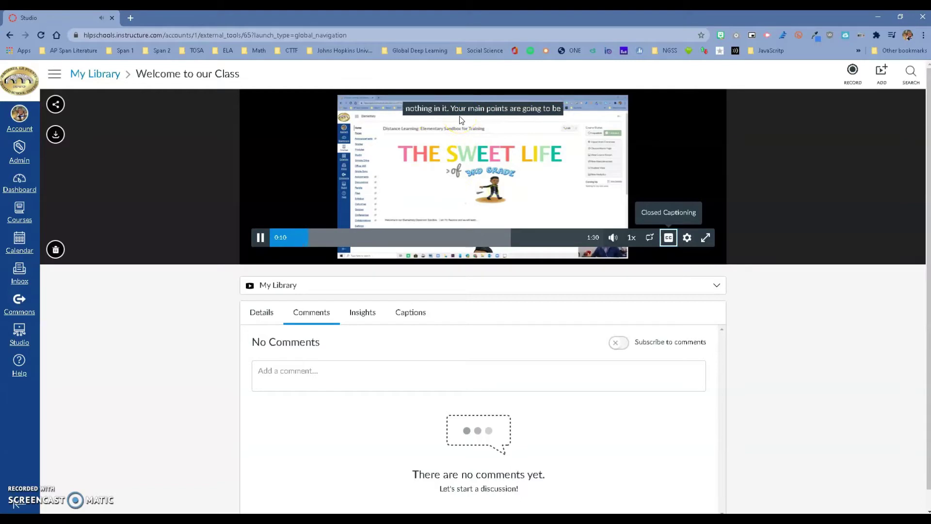
click(262, 238)
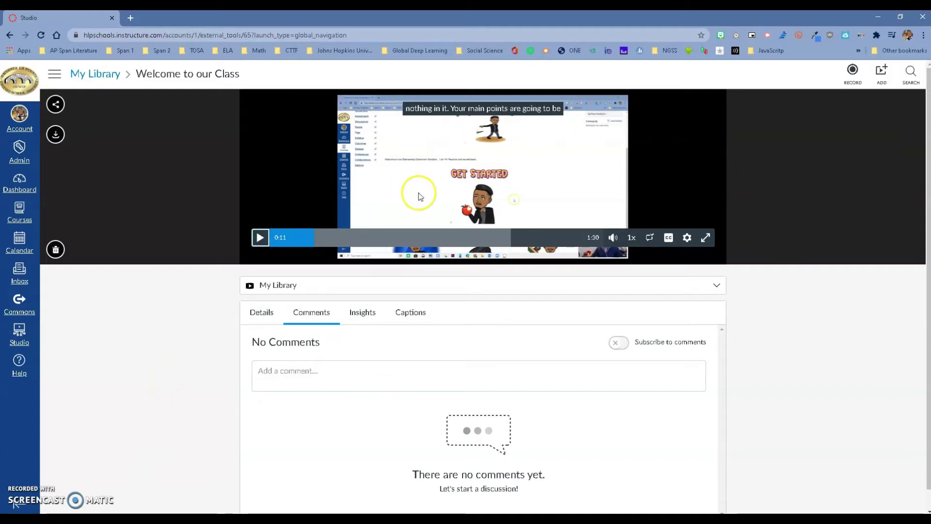
Look over the video's title and description details, then return to its comments.
click(262, 314)
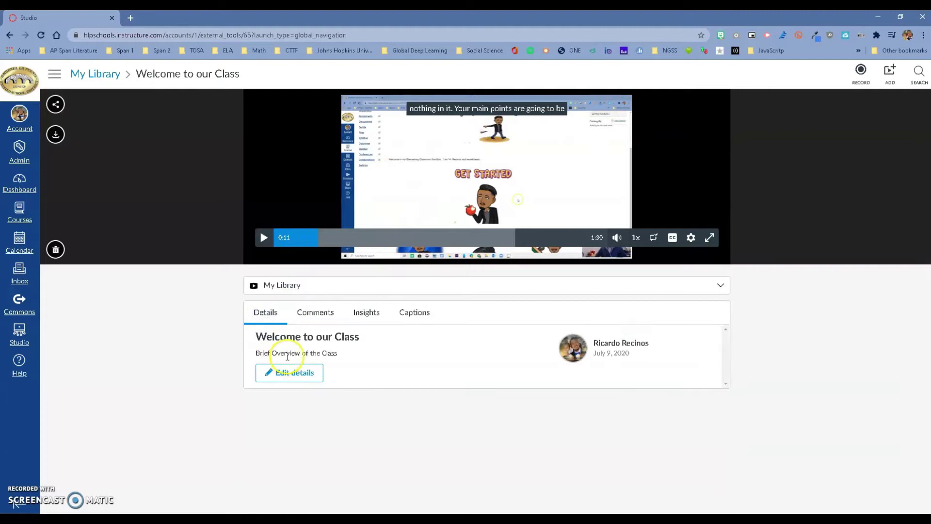
click(289, 374)
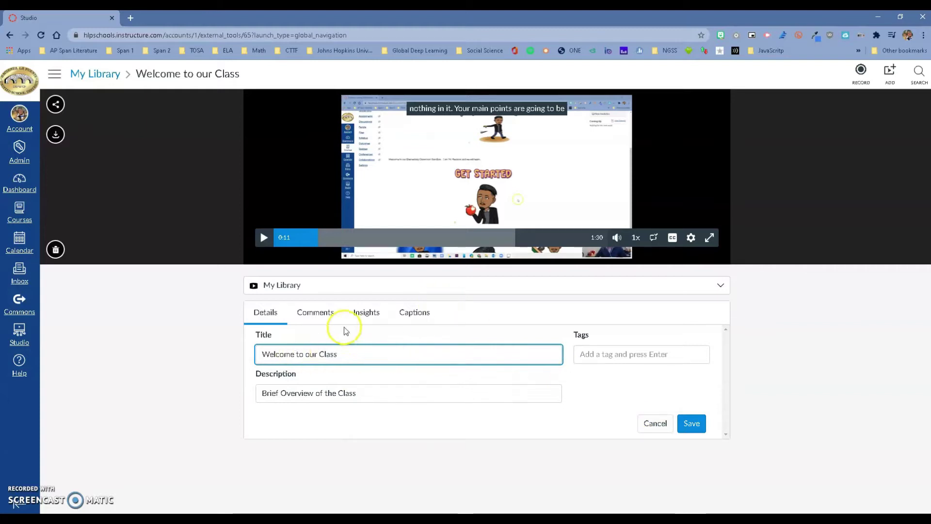
click(327, 313)
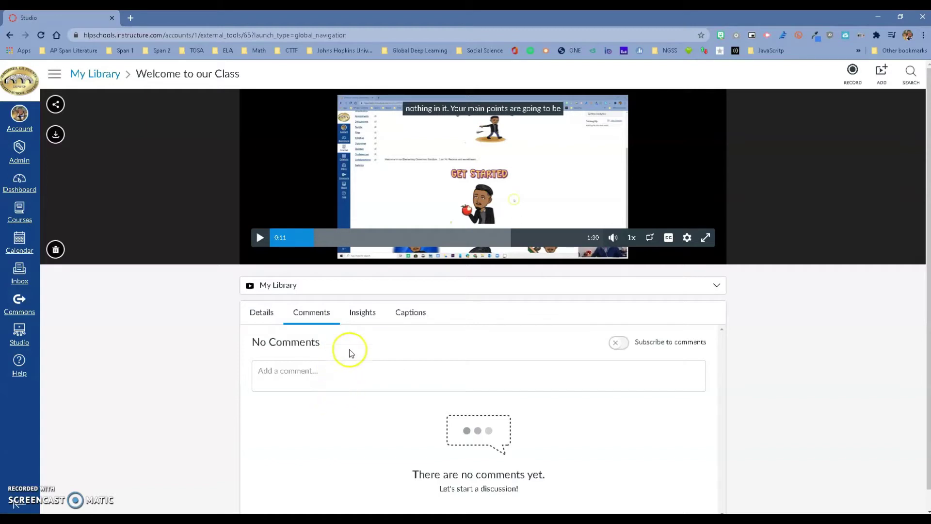
Check the video's Insights and Captions tabs, then go back to My Library.
click(364, 314)
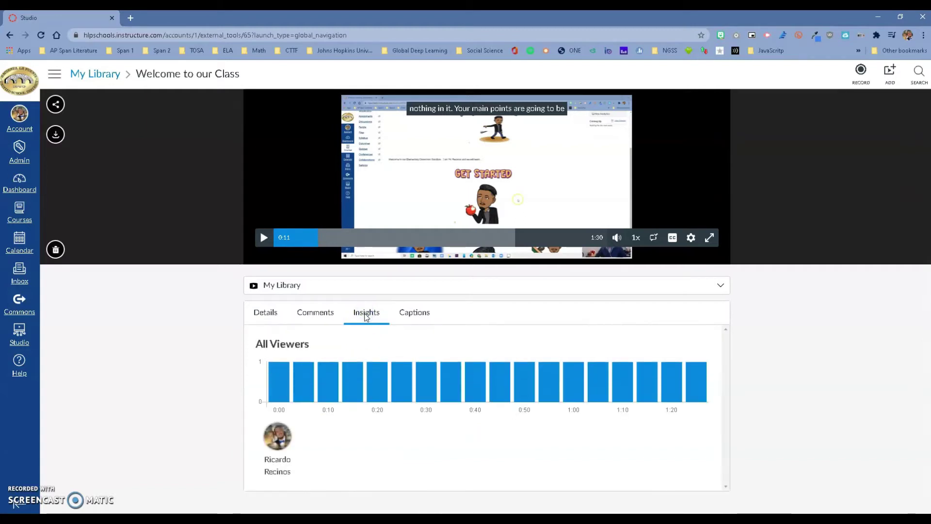
mouse_move(296, 373)
click(419, 315)
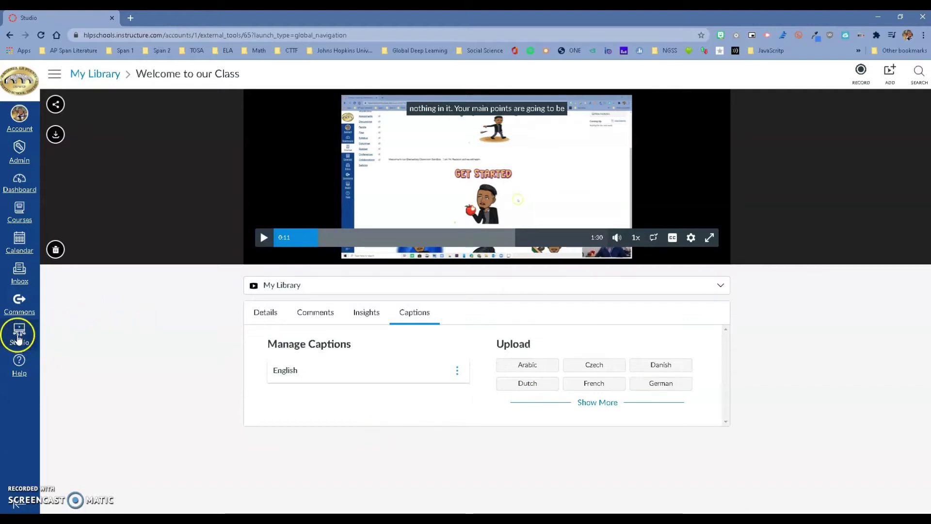
click(18, 334)
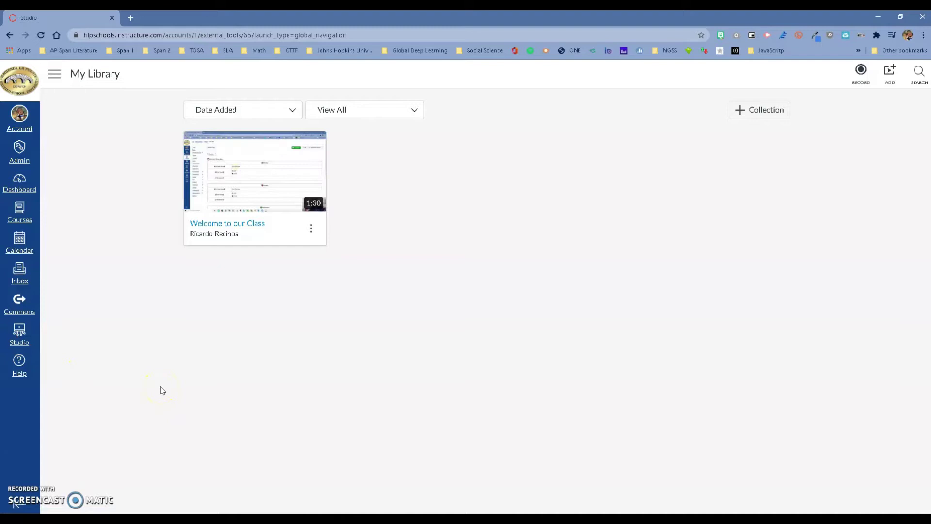
click(758, 119)
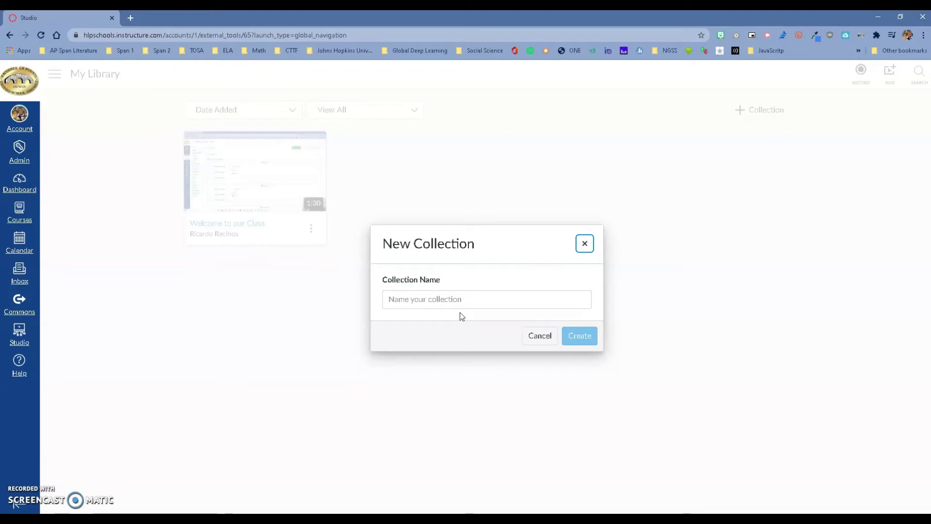
click(540, 335)
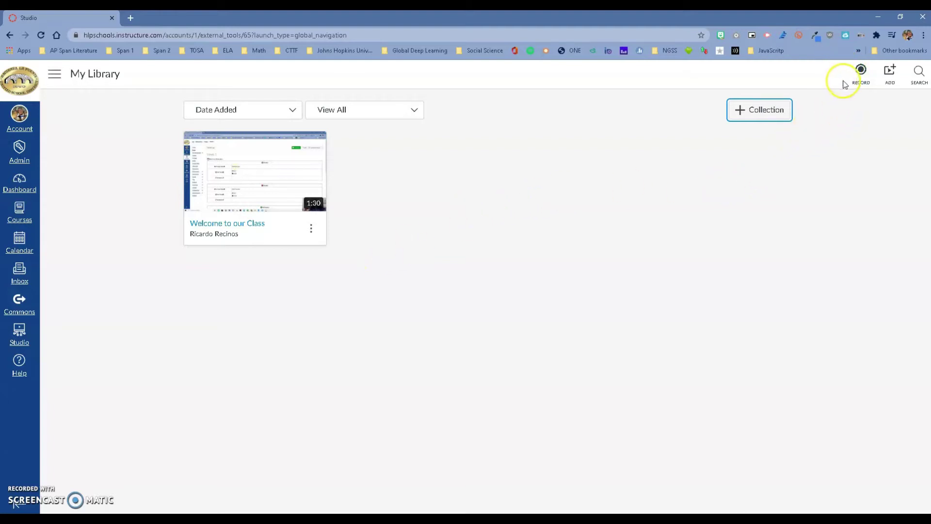
click(863, 83)
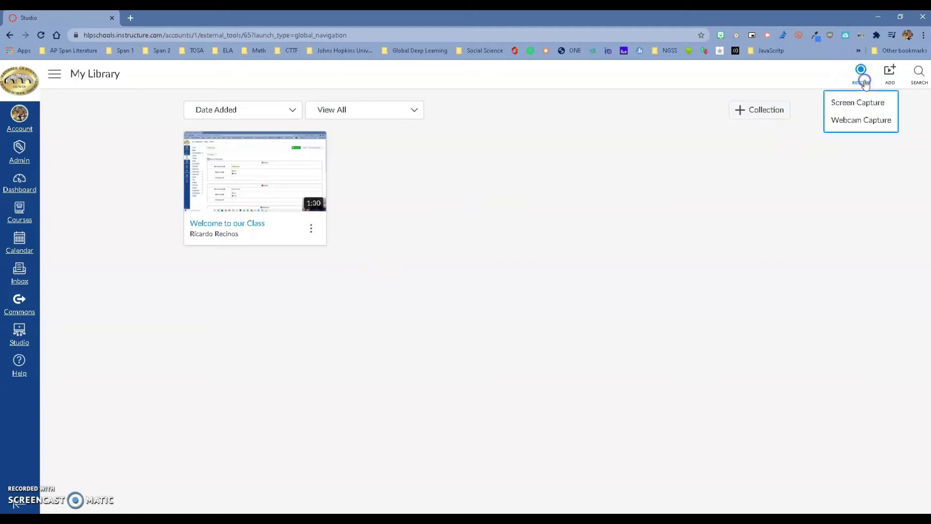
click(863, 121)
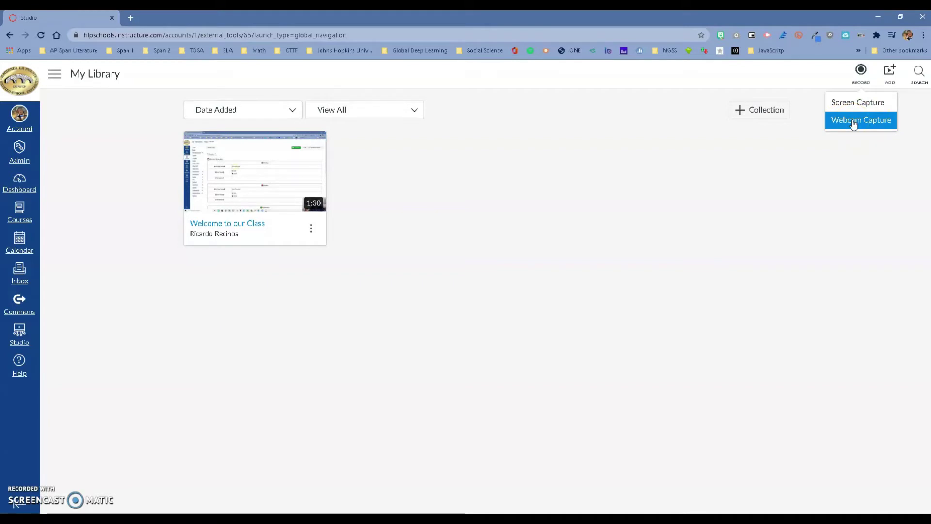
click(854, 105)
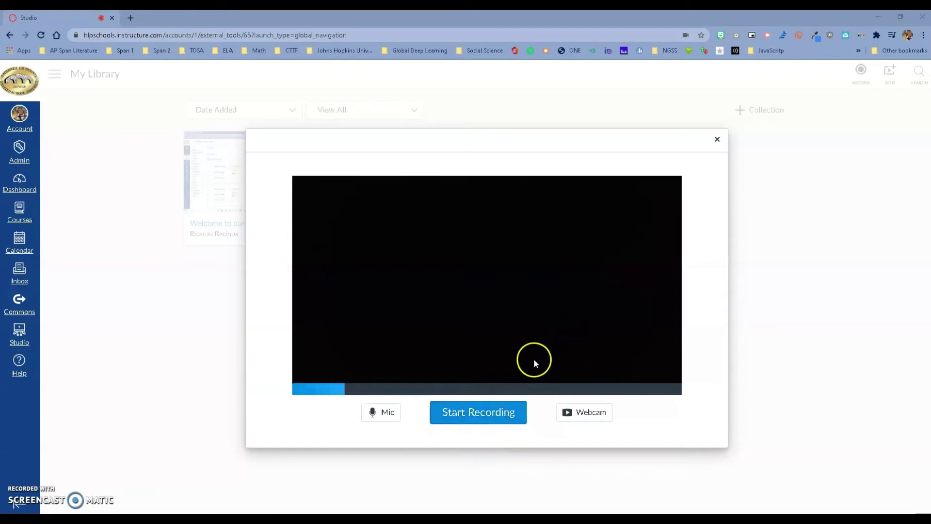
click(717, 140)
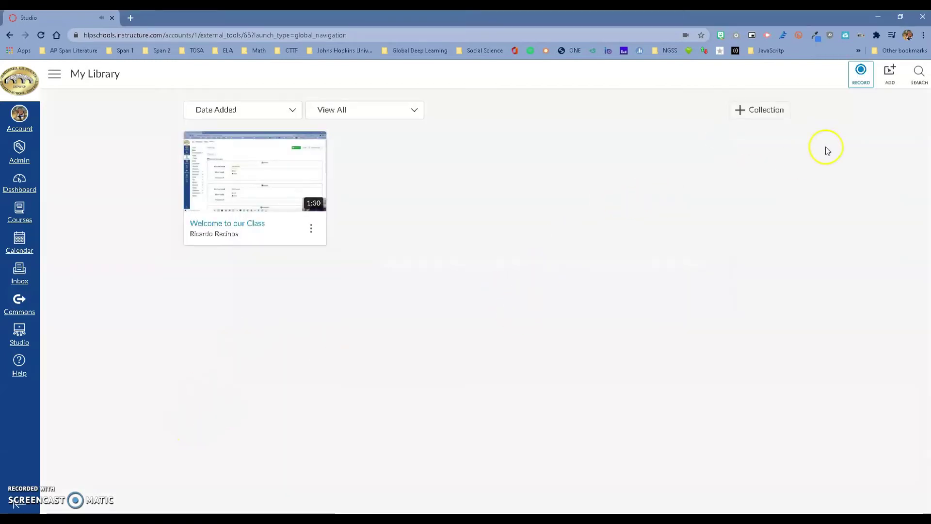
Start adding media from the computer and browse into Google Drive's My Drive folder.
click(891, 77)
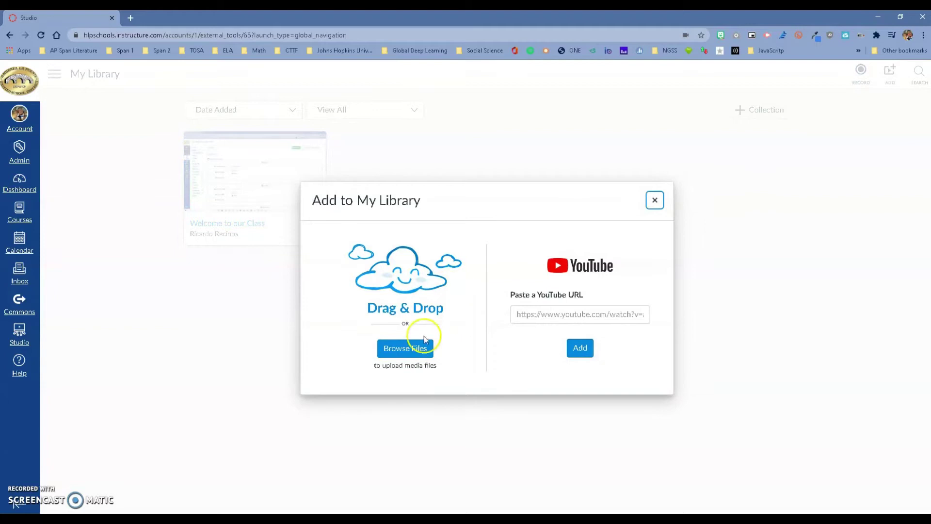
click(416, 348)
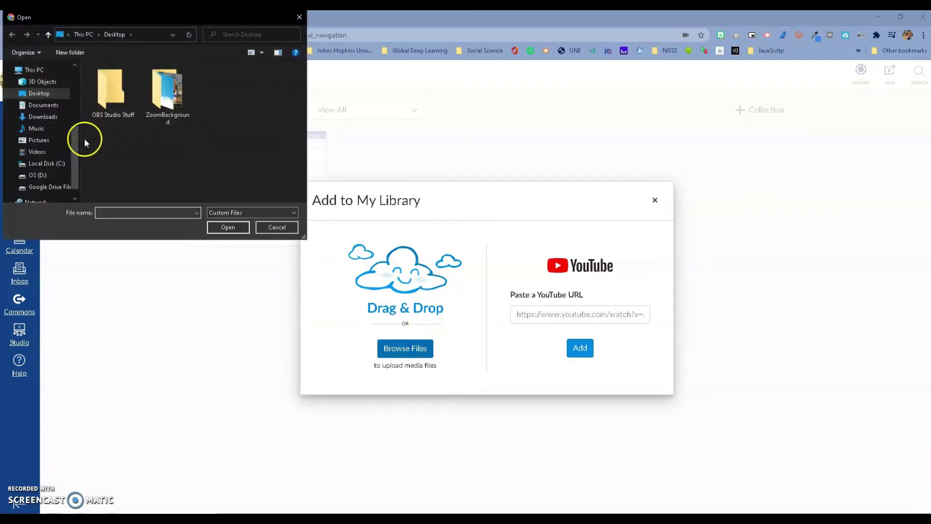
scroll(72, 161, down, 1)
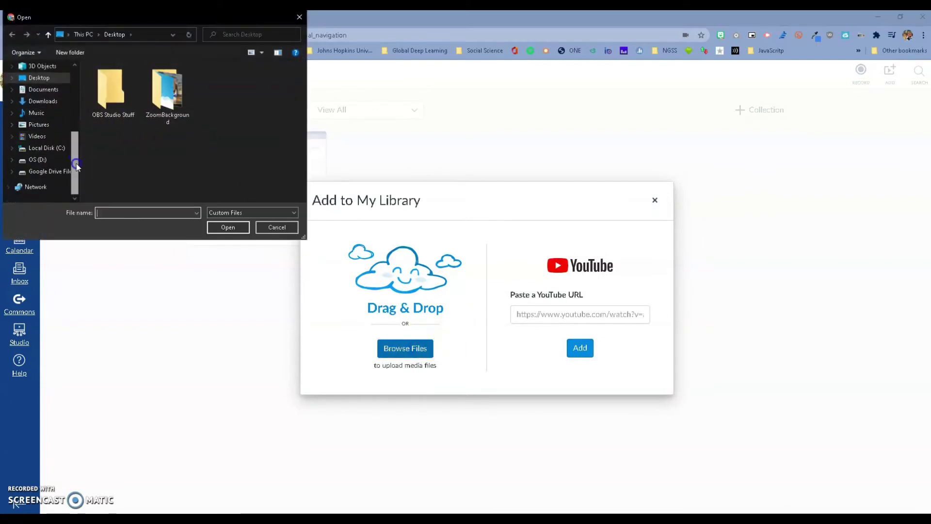
click(42, 166)
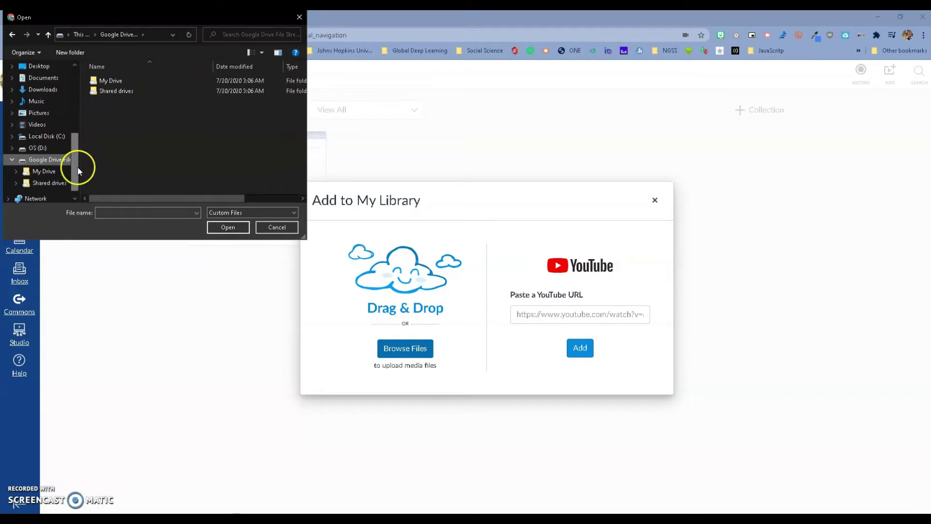
scroll(75, 168, down, 1)
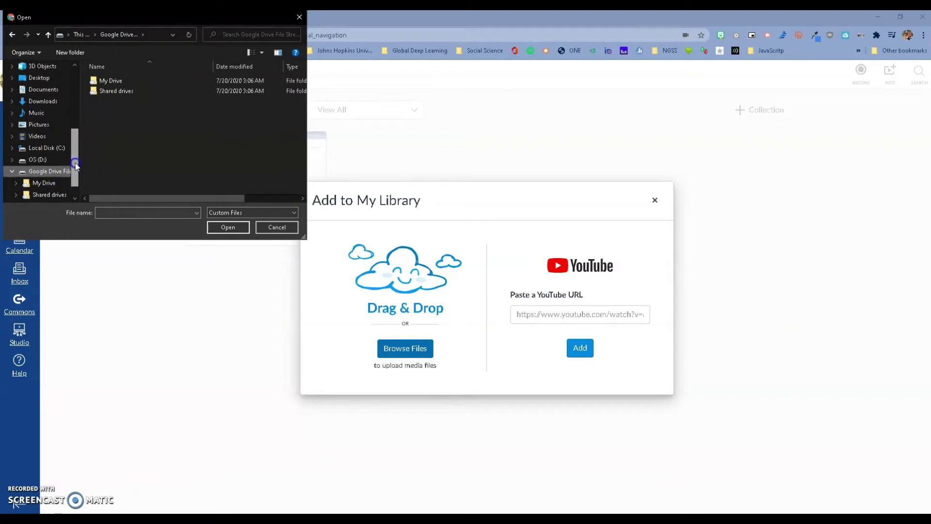
click(120, 90)
double_click(118, 83)
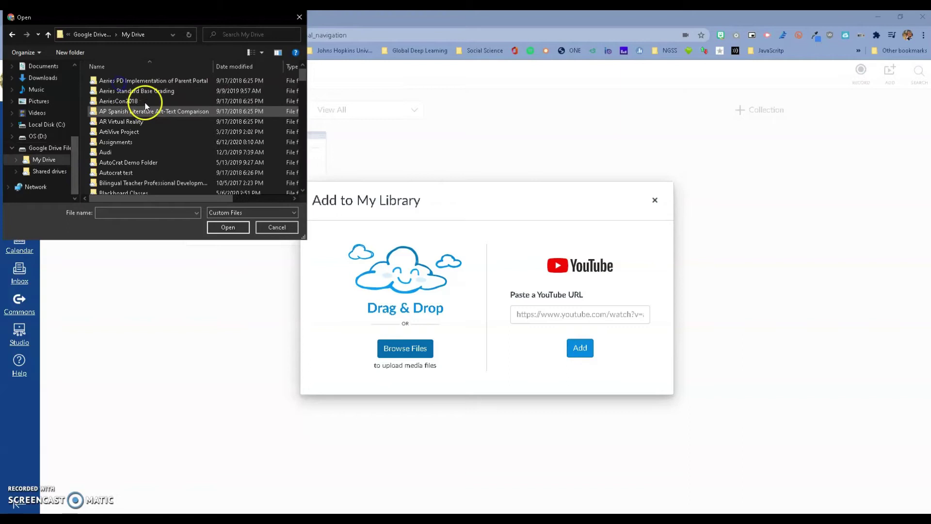
Go to JohnHopkins > Span22 > Lesson 2 and upload the Comparativos video.
scroll(165, 127, down, 3)
scroll(165, 138, down, 6)
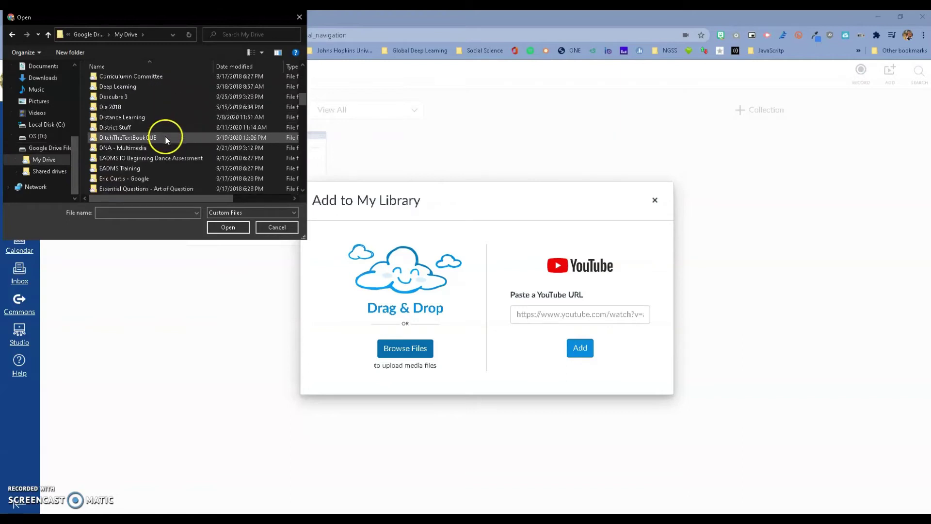
scroll(165, 137, down, 3)
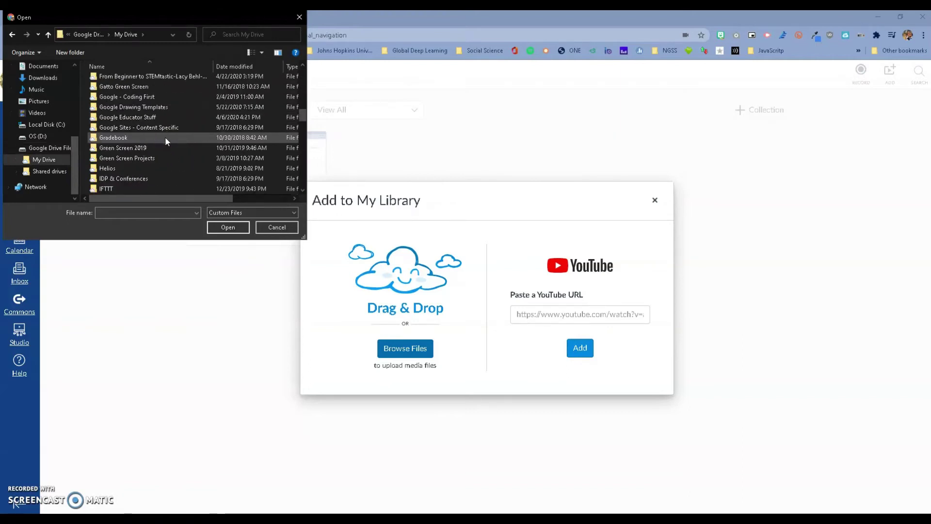
click(162, 147)
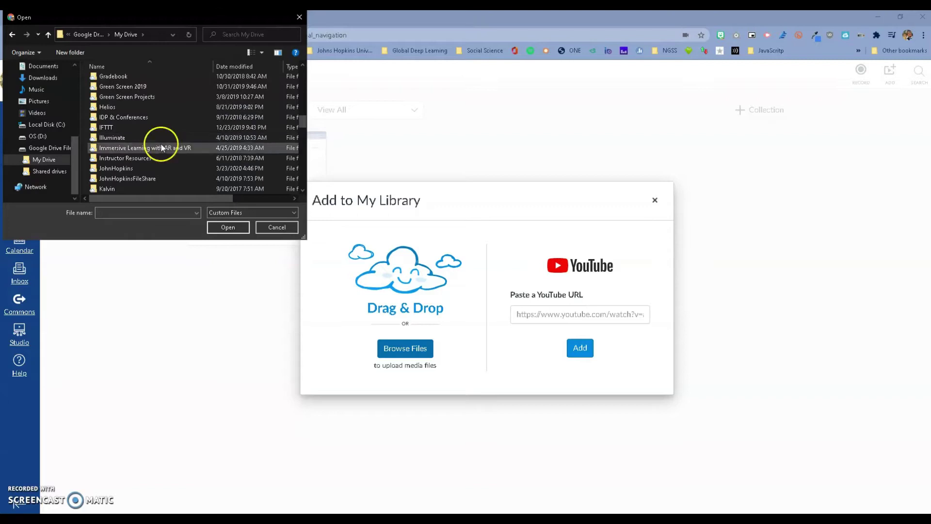
double_click(147, 166)
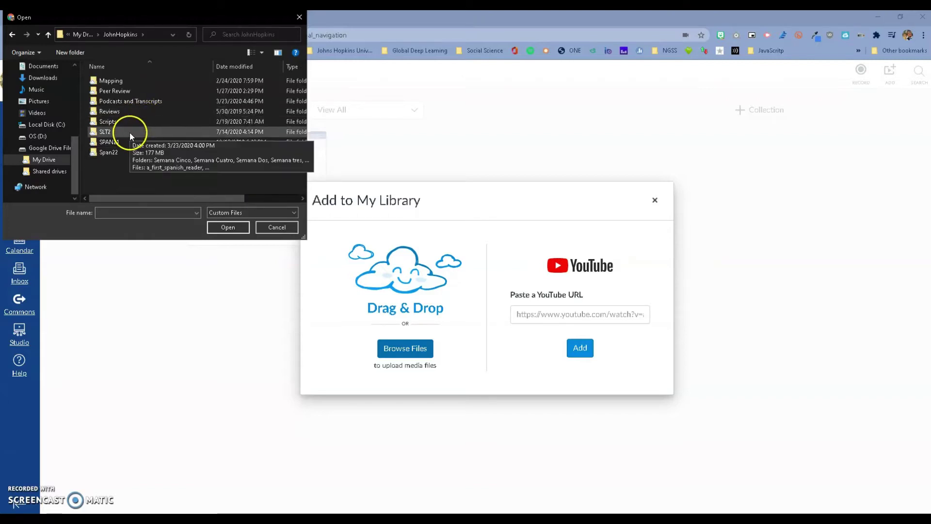
click(129, 151)
double_click(128, 151)
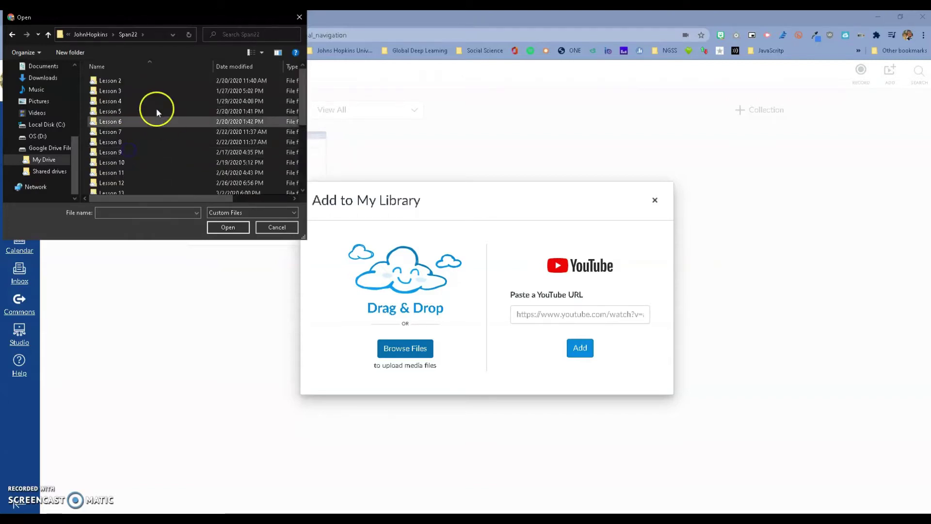
double_click(129, 83)
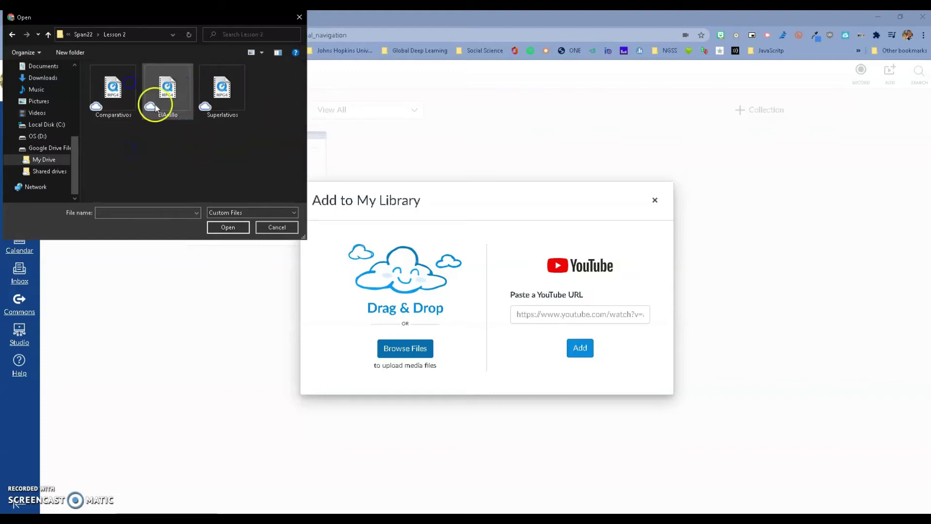
click(123, 91)
click(221, 227)
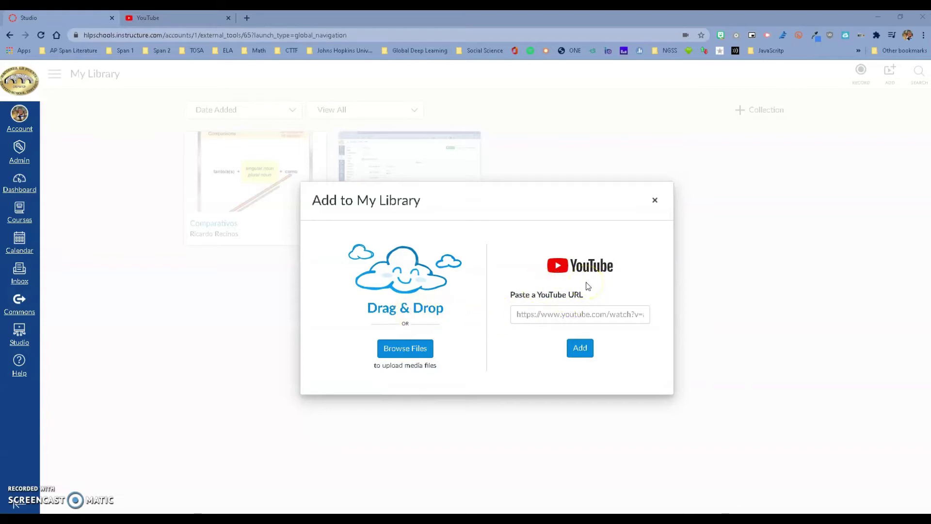
Search YouTube for 'Present Progress' and open the Spanish Present Progressive Tense video.
click(196, 18)
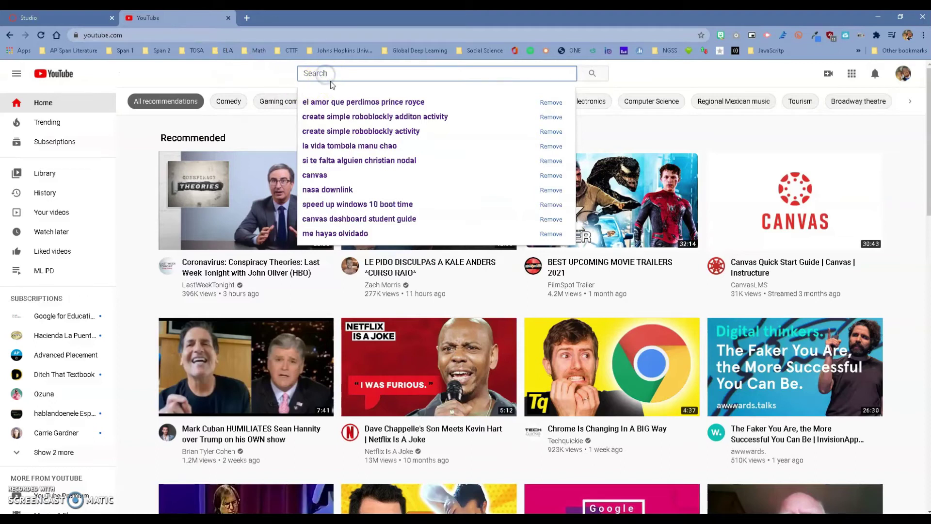
text(Present)
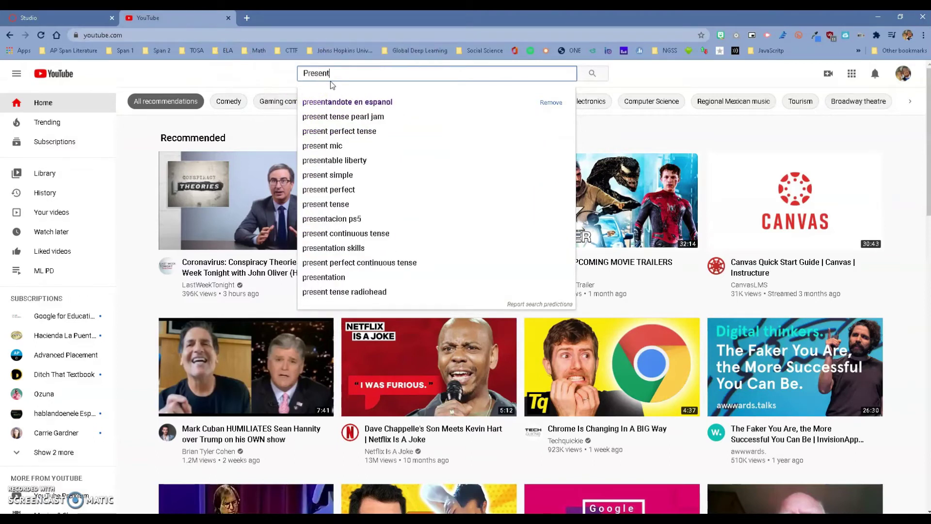
text( Progress)
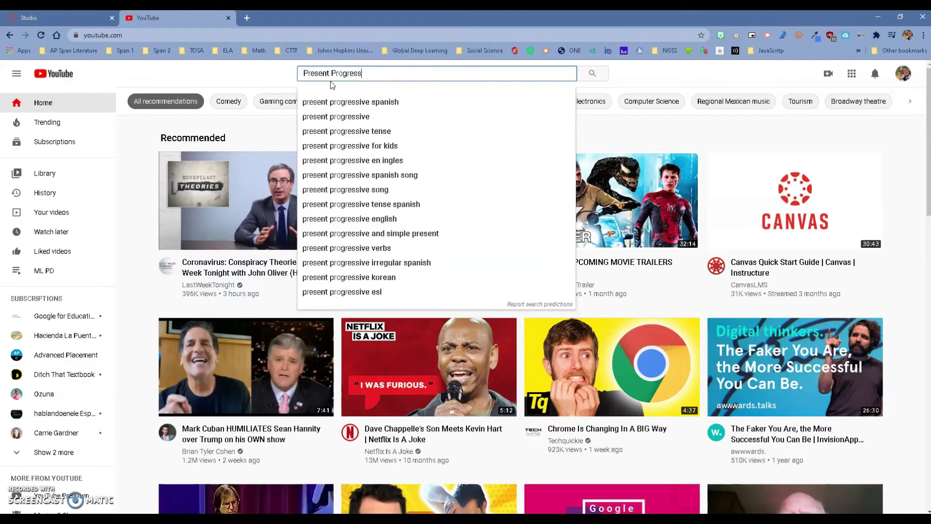
click(335, 102)
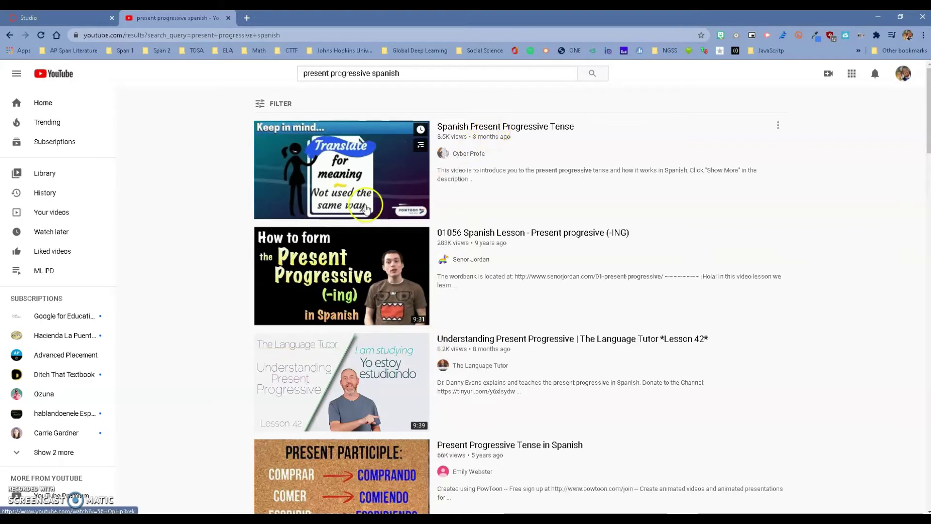
click(468, 129)
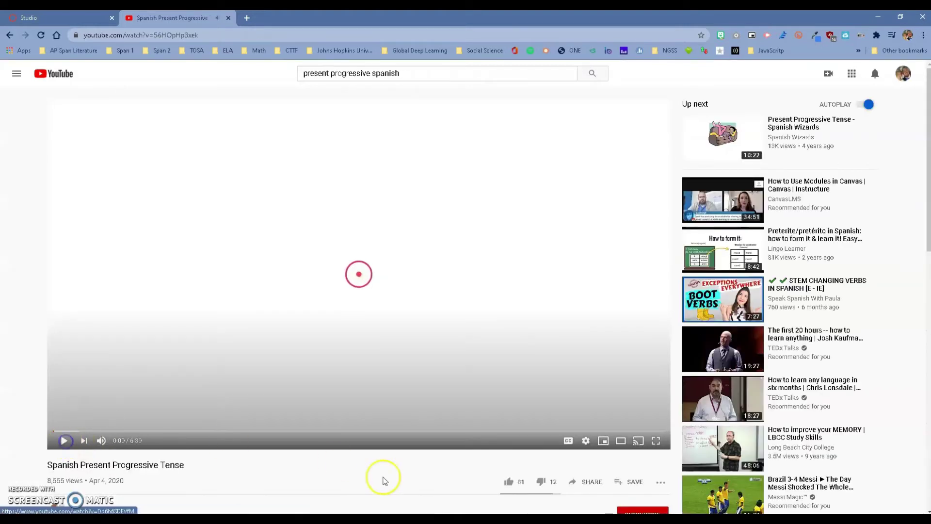
Copy the video's share link and return to Canvas Studio.
click(593, 486)
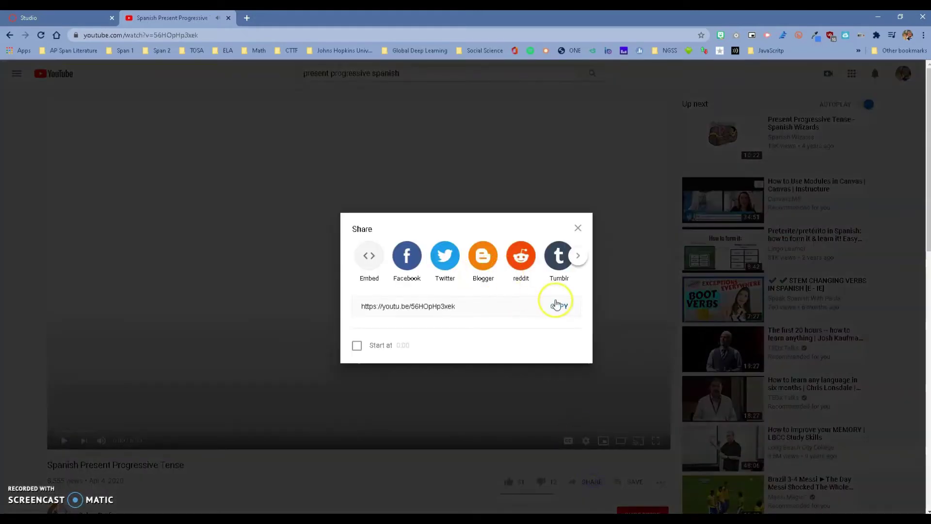
click(557, 305)
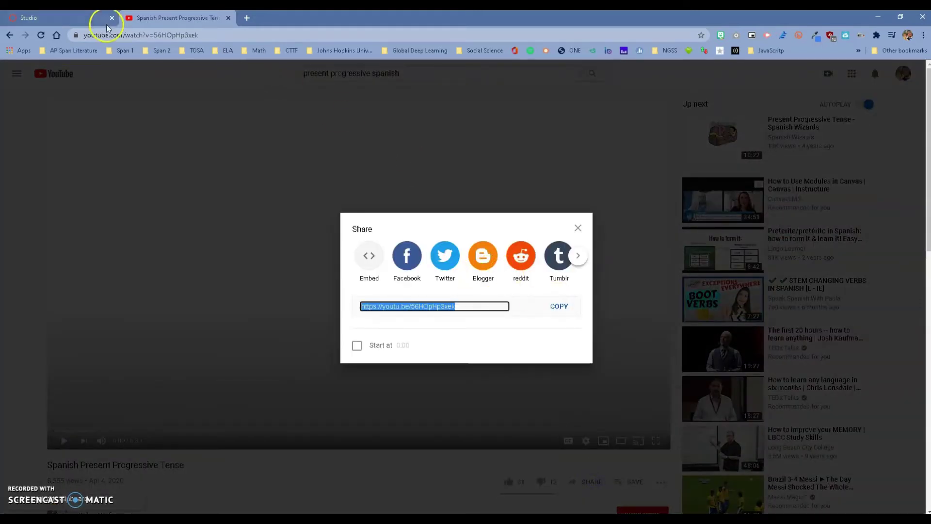
click(83, 18)
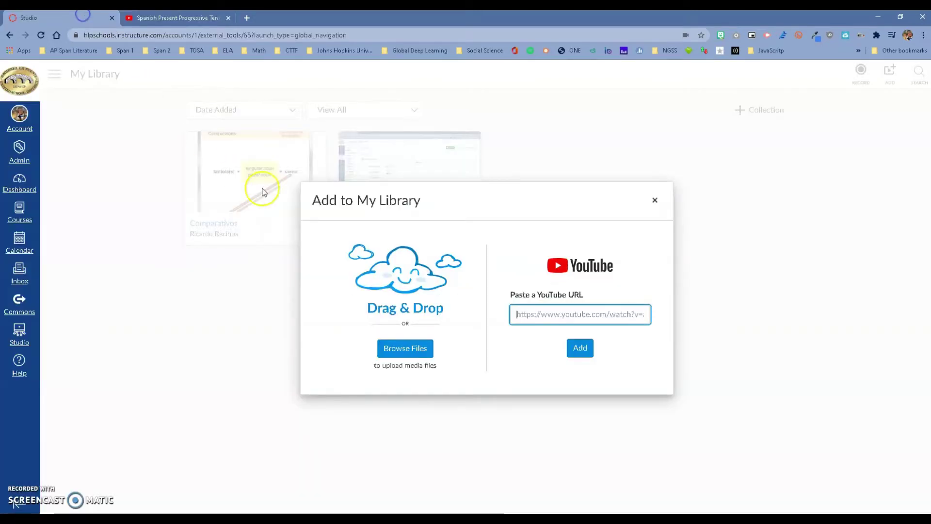
Paste the copied YouTube link and add the 6:31 Spanish Present Progressive Tense video.
right_click(516, 315)
click(545, 376)
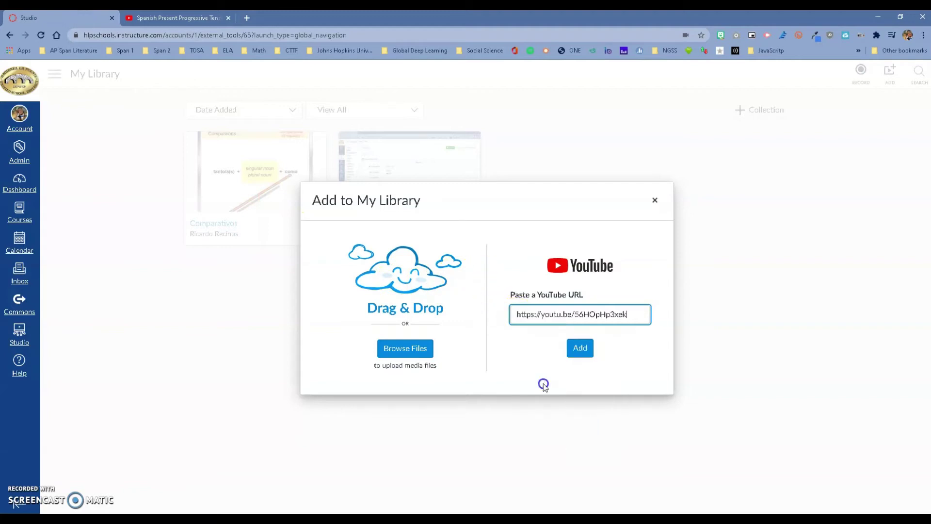
click(581, 348)
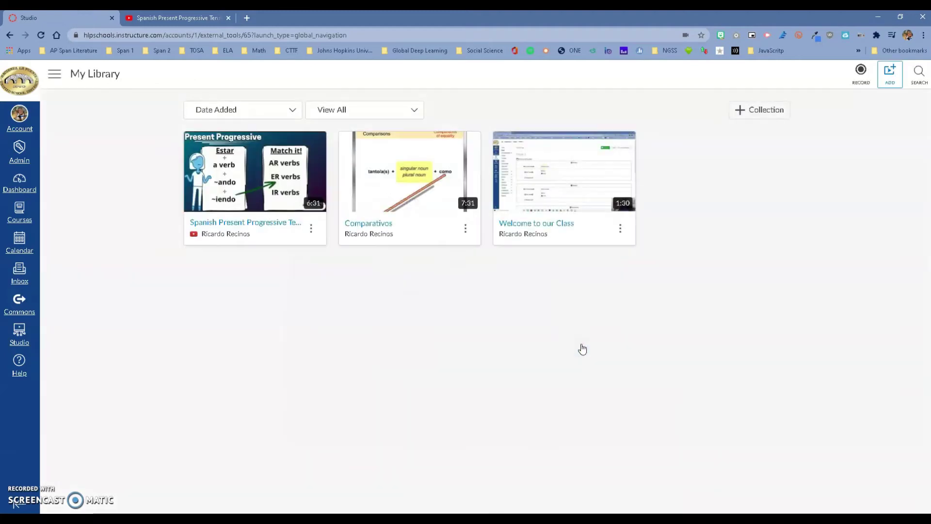
mouse_move(277, 137)
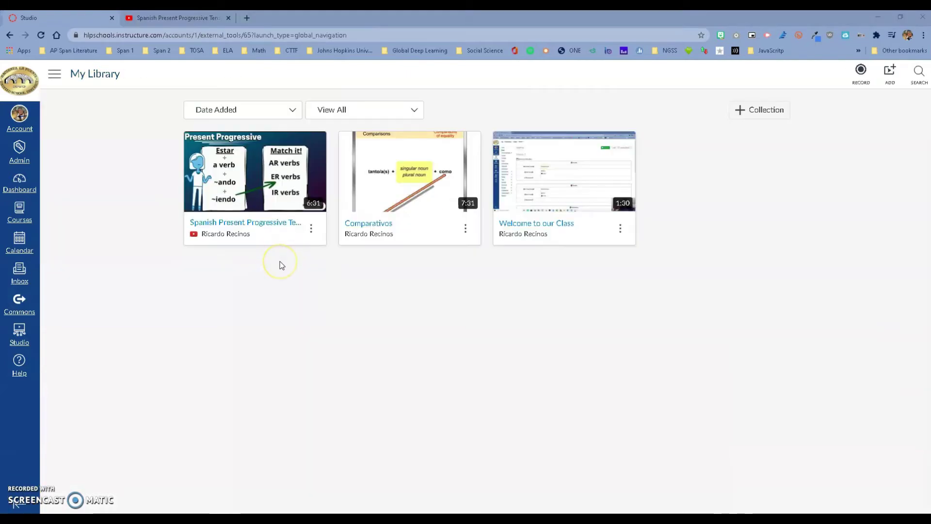
mouse_move(283, 197)
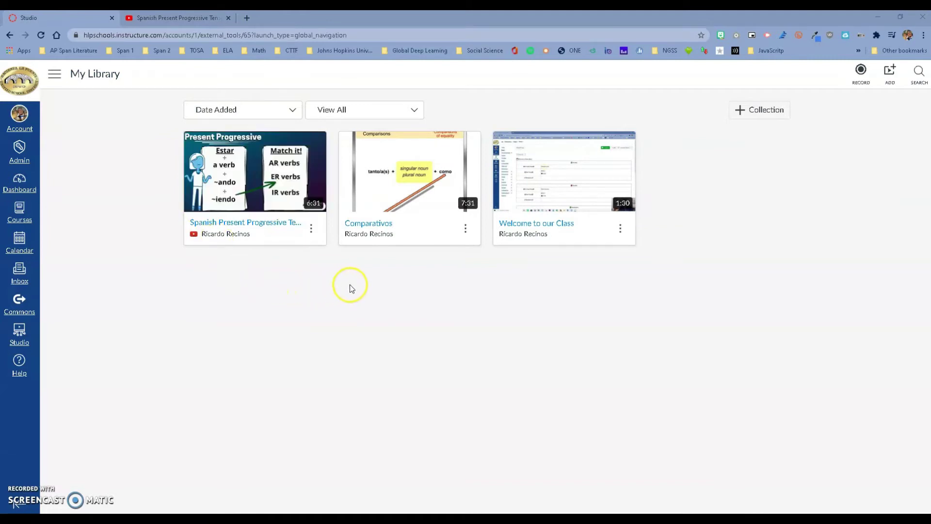
mouse_move(412, 243)
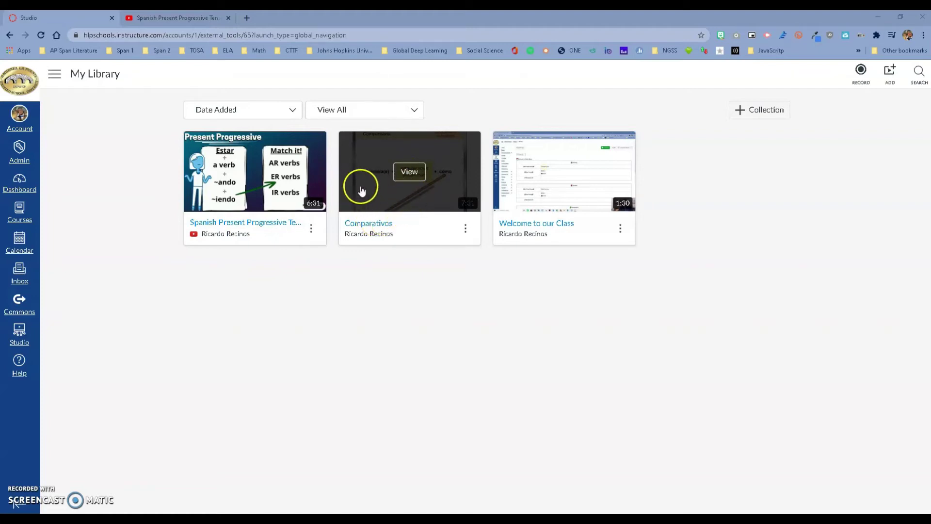
Open Welcome to our Class and view its Insights, then its English captions list.
mouse_move(530, 177)
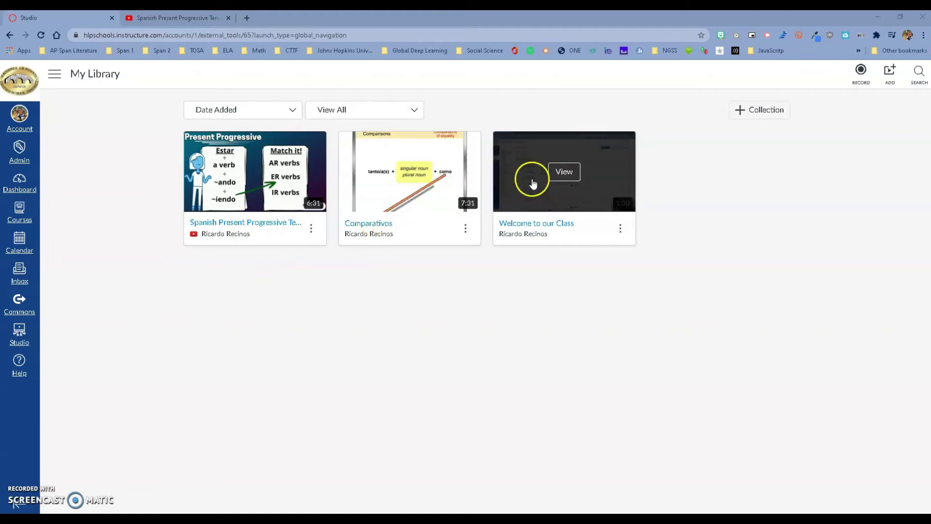
click(565, 172)
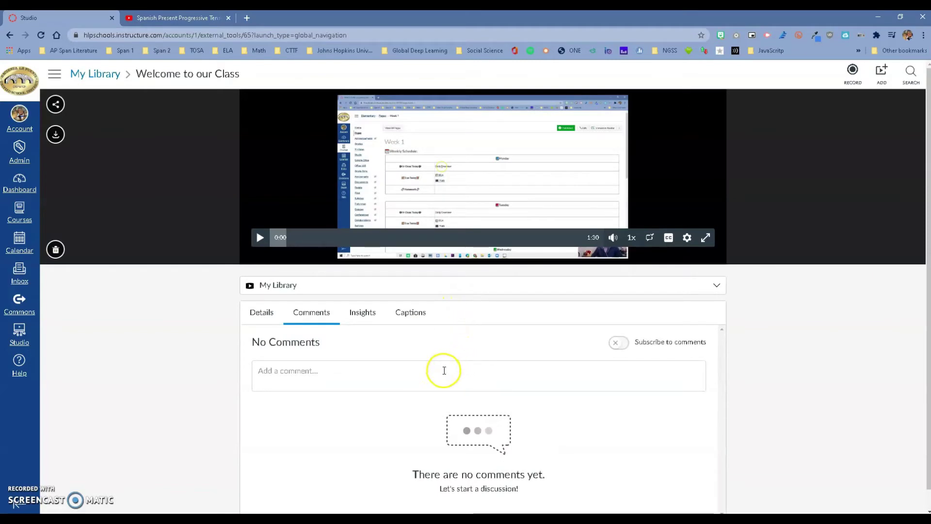
scroll(418, 364, down, 1)
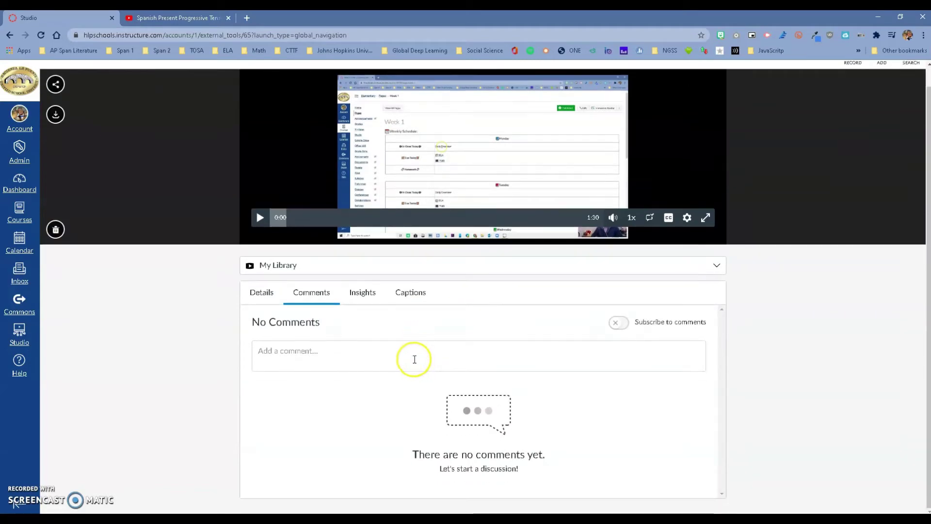
click(363, 295)
click(411, 315)
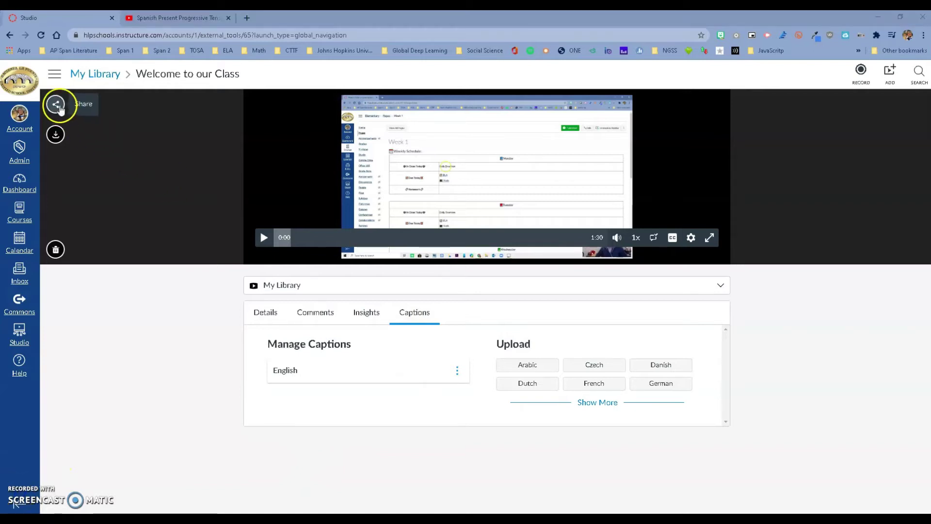
Share Welcome to our Class with a colleague through People, granting Can View permission.
click(56, 105)
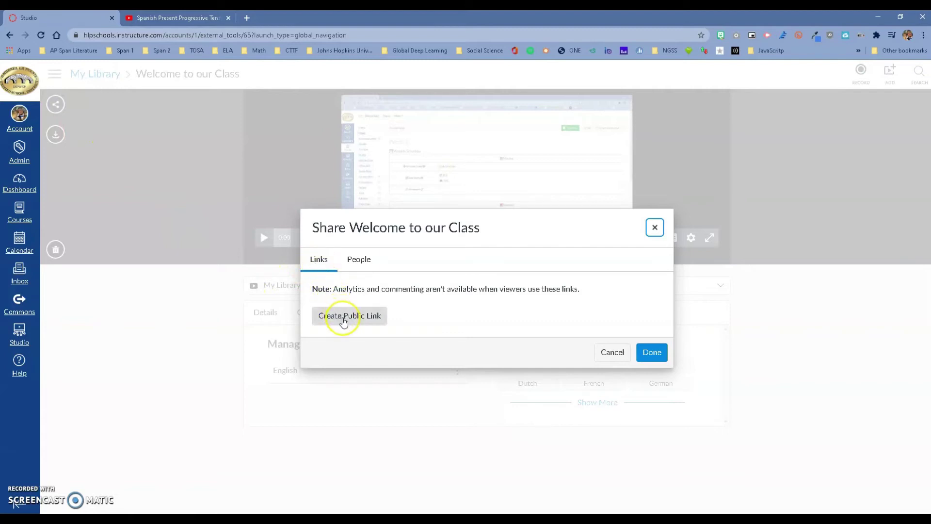
click(358, 265)
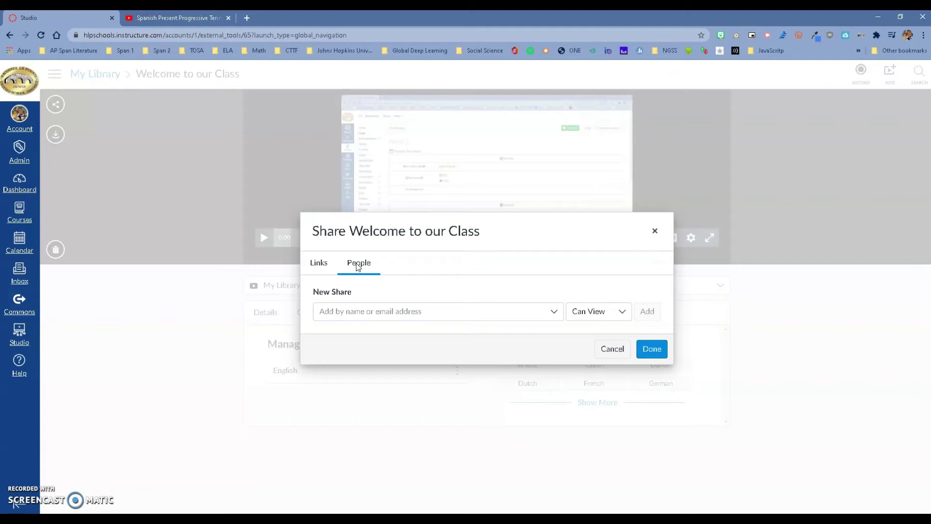
click(378, 313)
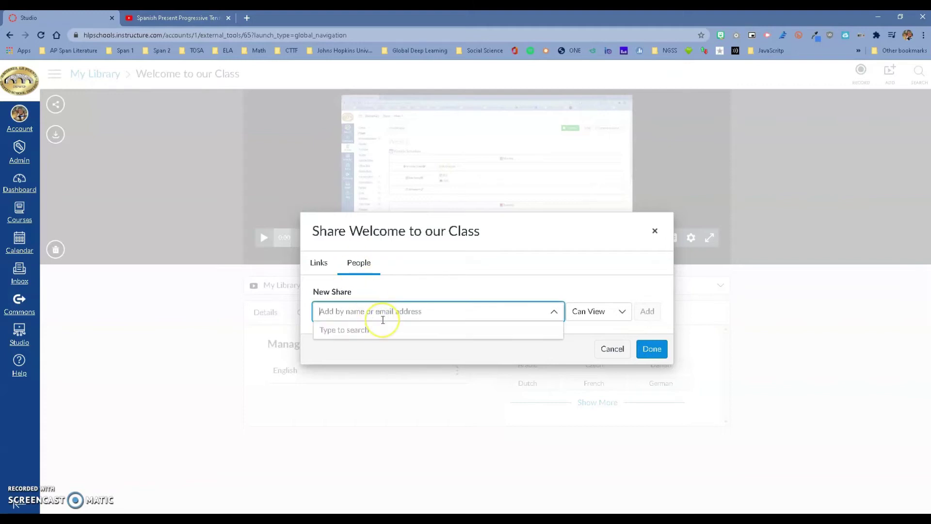
text(Ter)
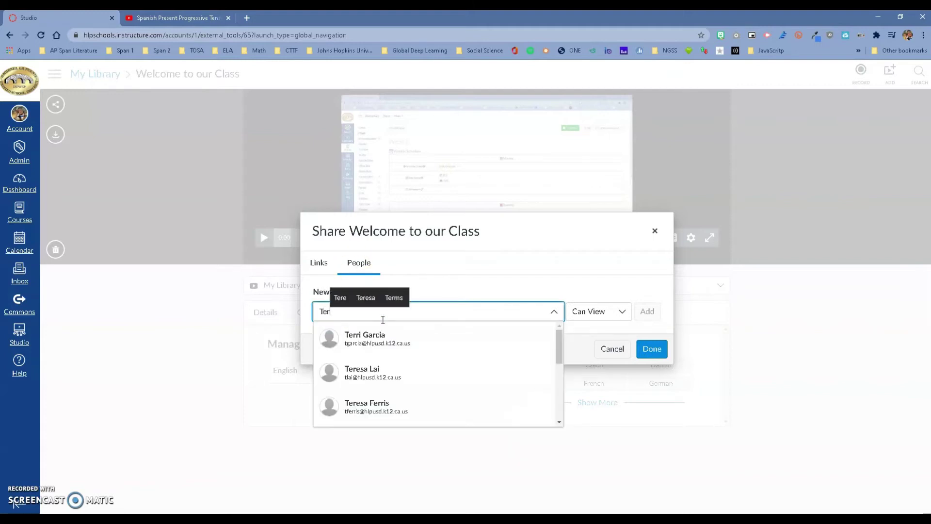
click(391, 369)
click(611, 313)
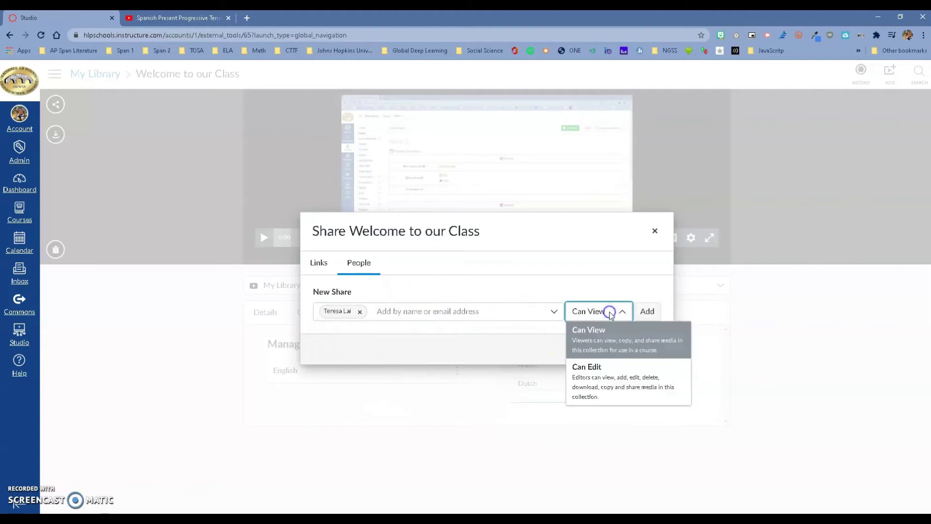
click(502, 288)
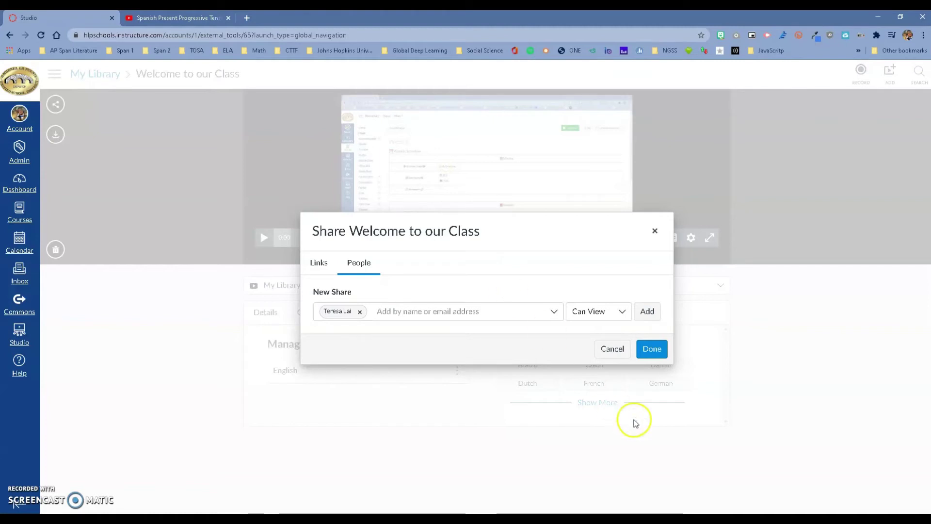
click(652, 349)
mouse_move(371, 509)
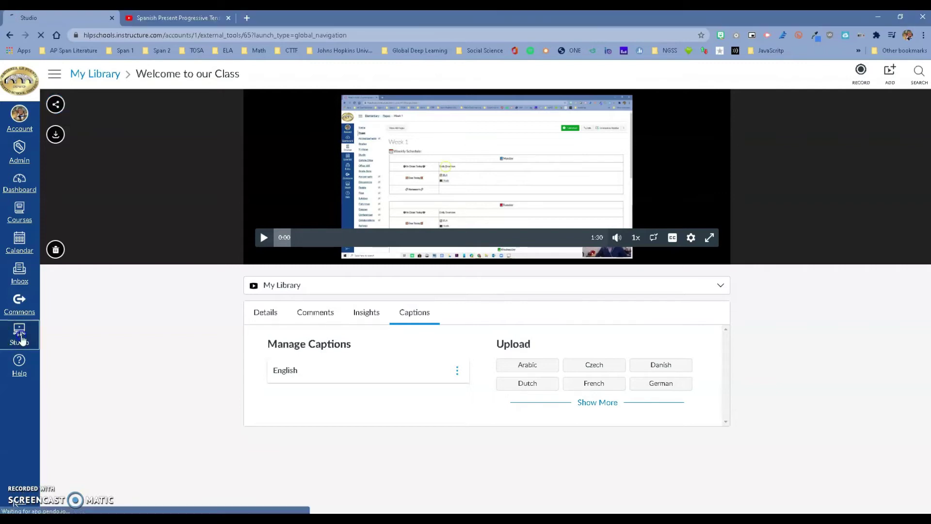
Return to My Library and open the actions menu on the Welcome to our Class card.
click(19, 335)
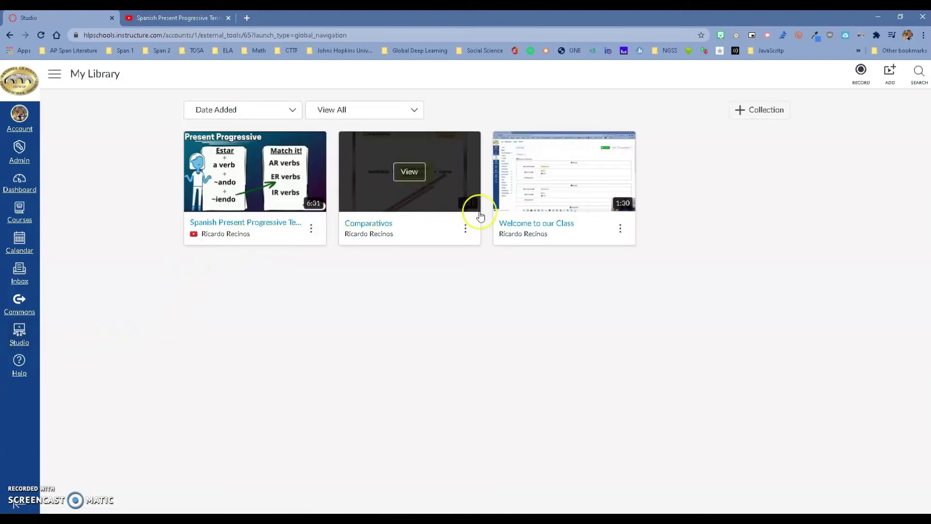
click(621, 228)
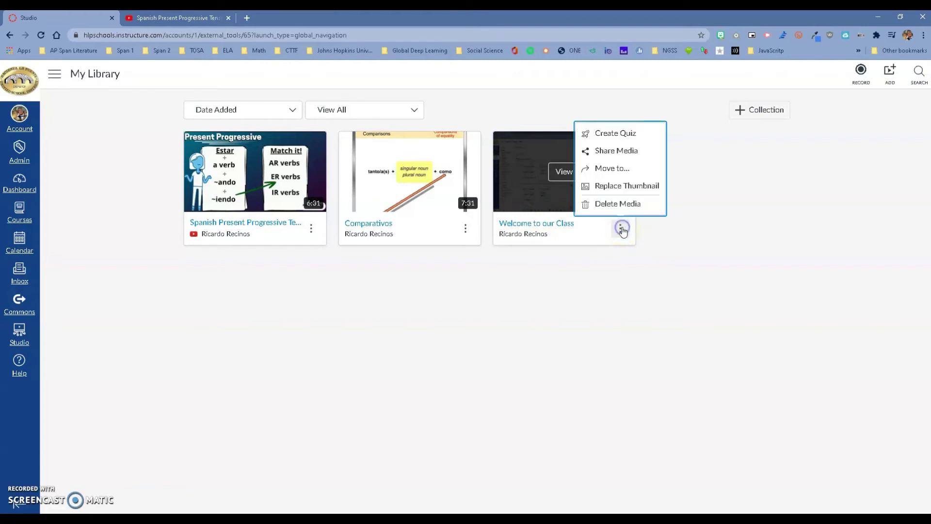
click(610, 142)
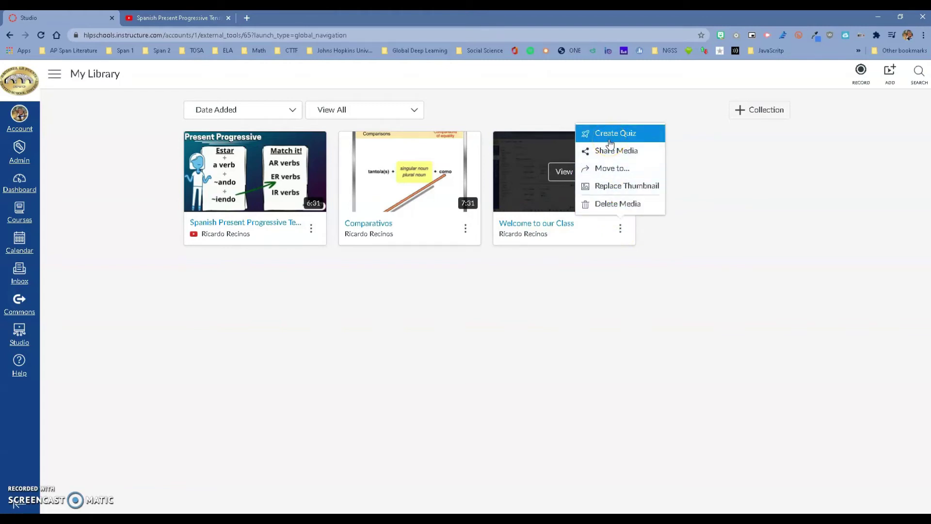
click(612, 153)
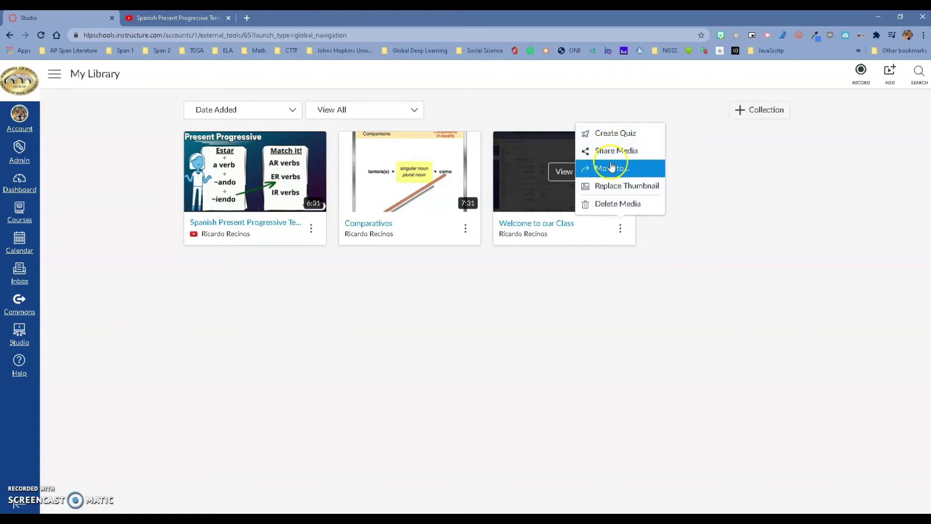
click(614, 186)
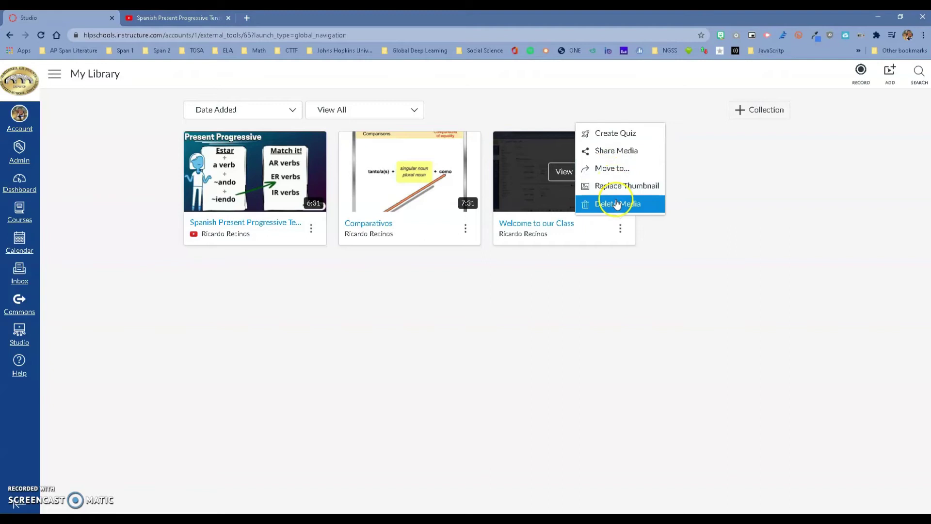
Create a quiz titled 'Canvas Student Review', described 'Students will learn how to use their canvas dashboard'.
click(610, 139)
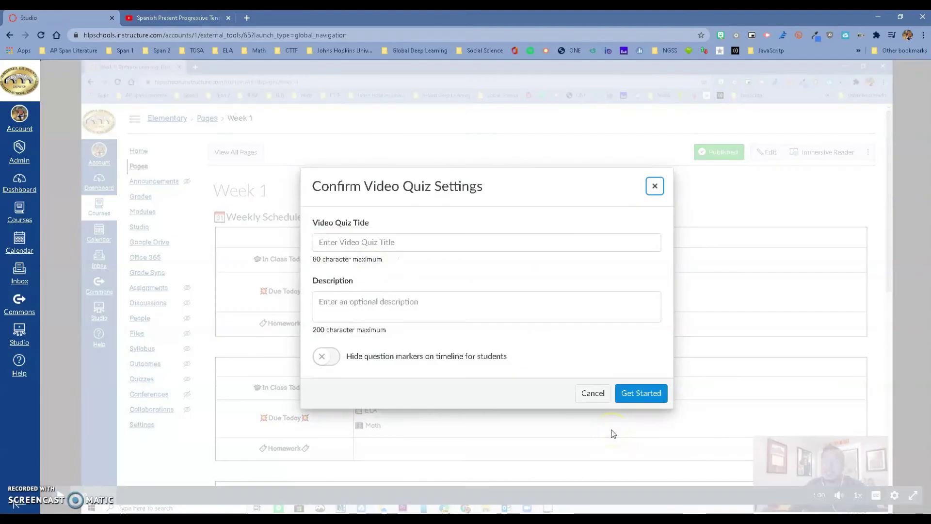
click(350, 243)
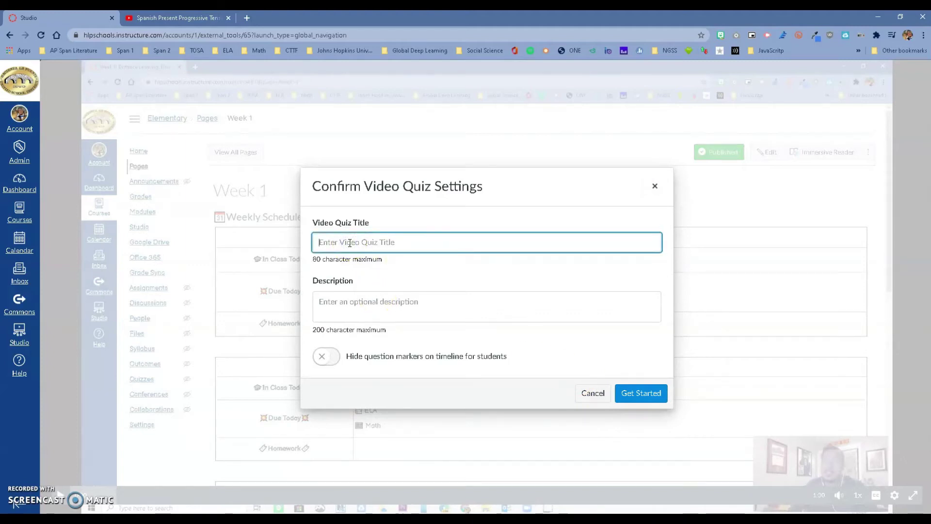
text(Canvas Student Review)
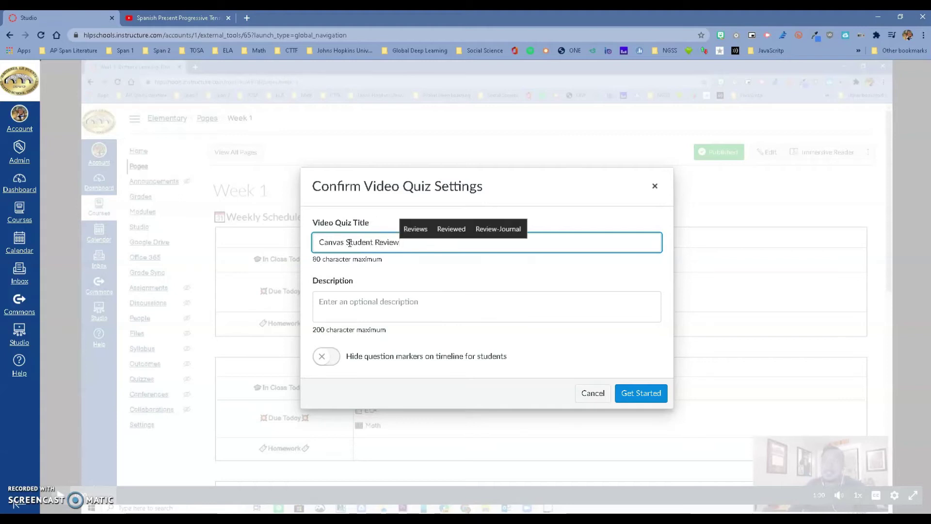
click(354, 306)
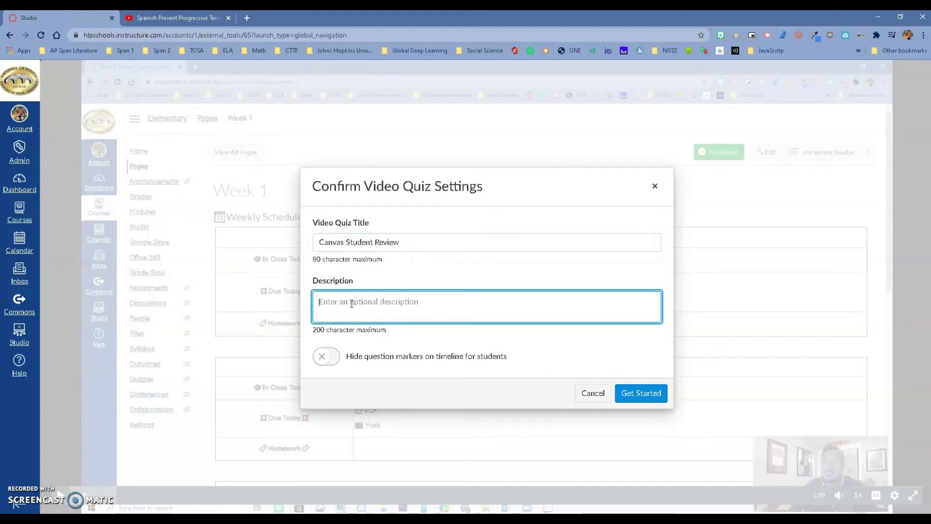
text(Students will)
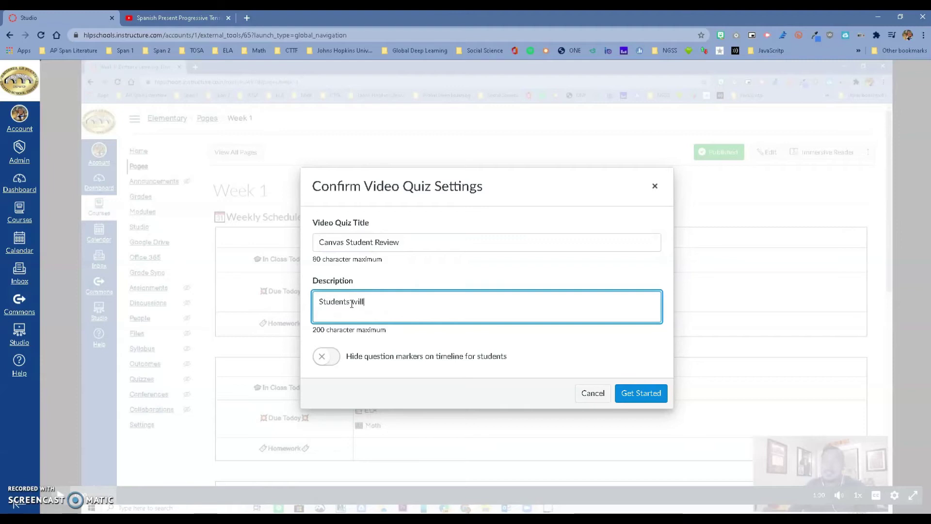
text( learn how to use their canvas )
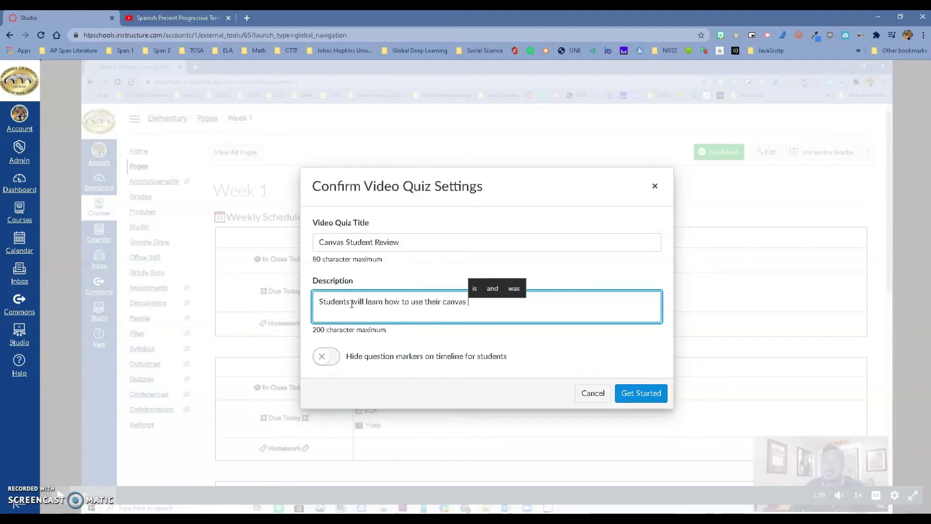
text(dashbo)
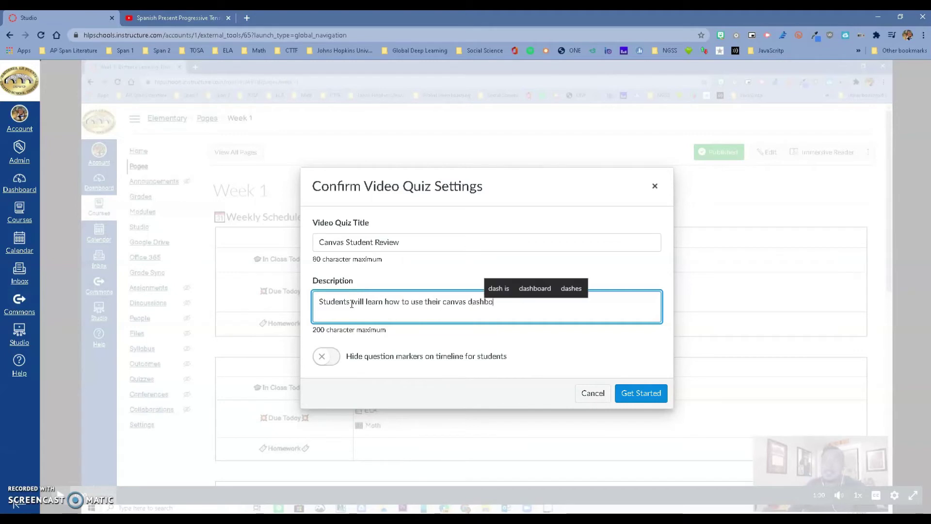
text(ard)
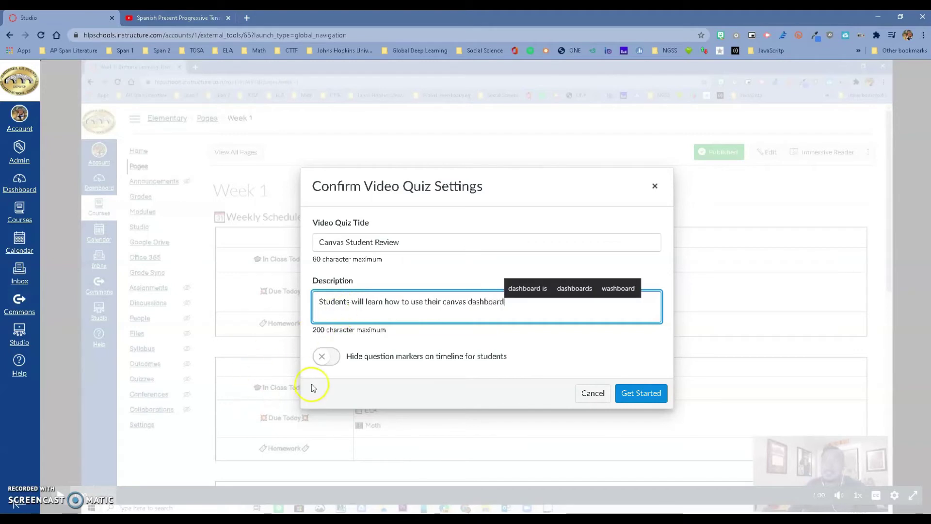
Leave Hide question markers off and open the quiz editor.
click(335, 360)
click(335, 360)
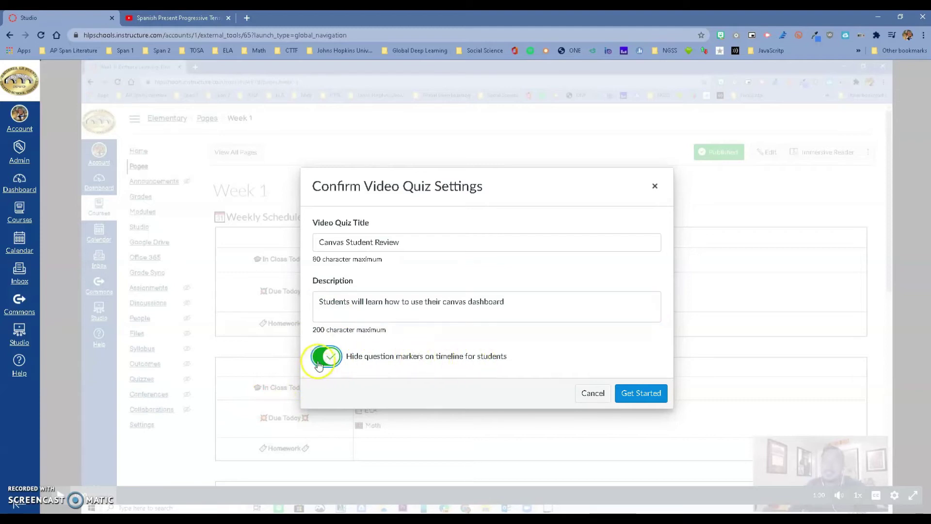
click(319, 361)
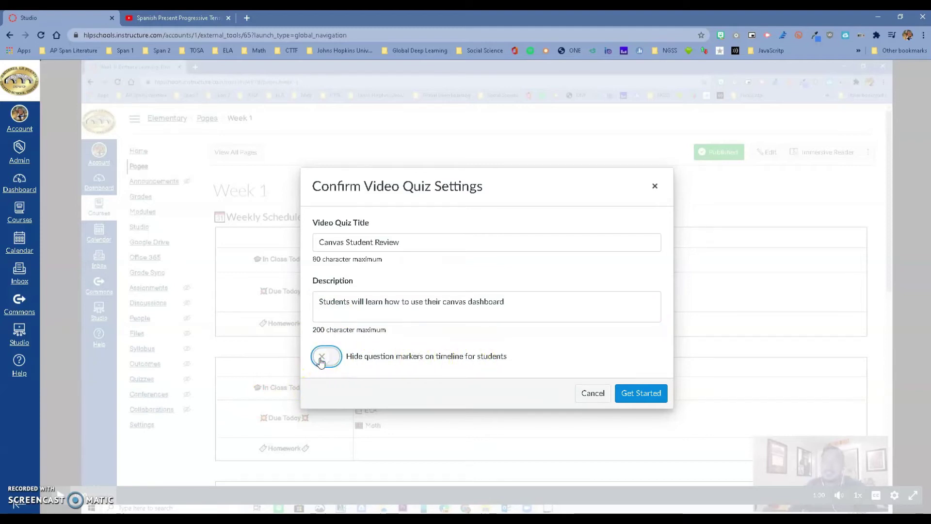
click(641, 393)
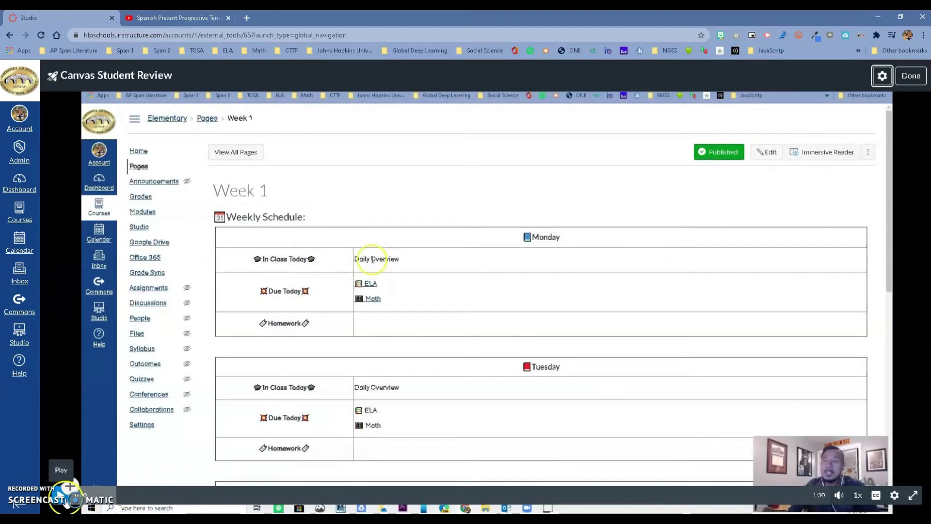
Pause the video near 0:03 and insert a Multiple Choice question there.
click(66, 499)
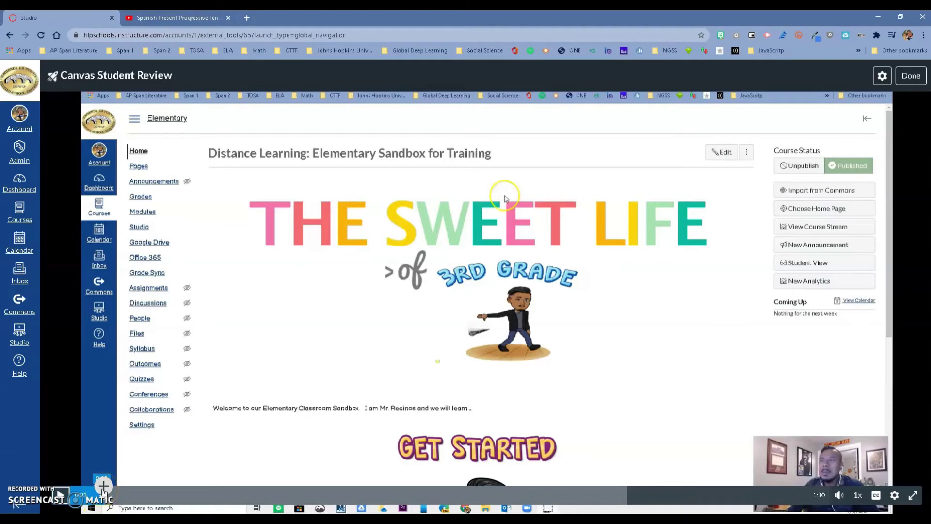
click(104, 485)
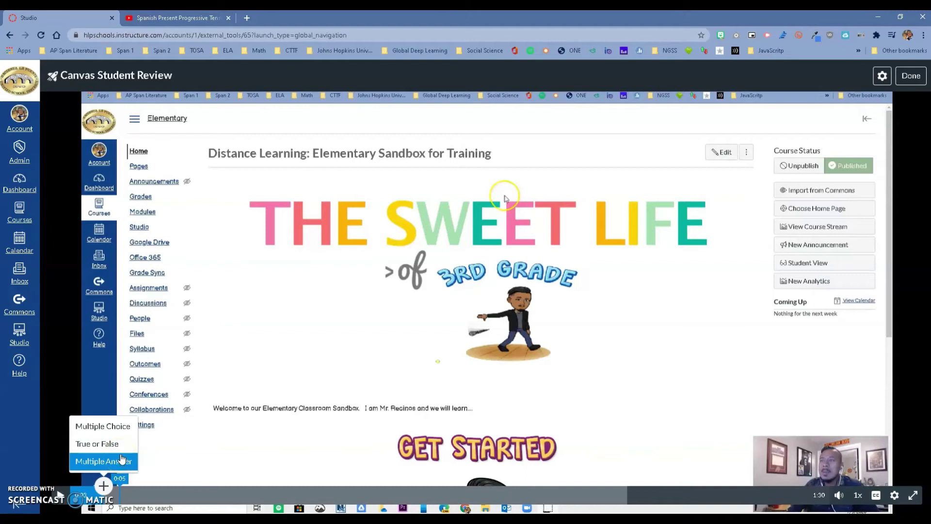
click(122, 435)
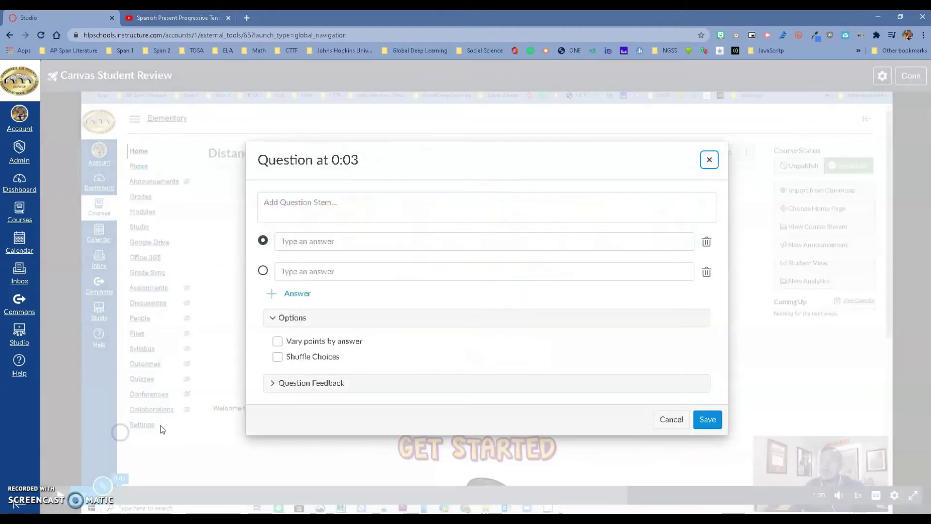
Ask 'How do you access your courses' with answers 'Click on course card' (correct), 'click on main dashboard', 'Click on side menu'.
click(322, 205)
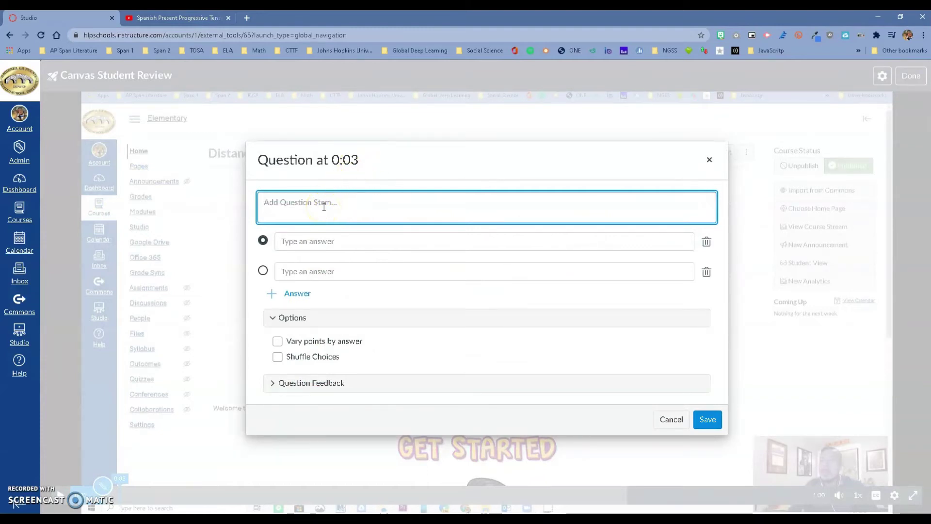
text(How do you access your )
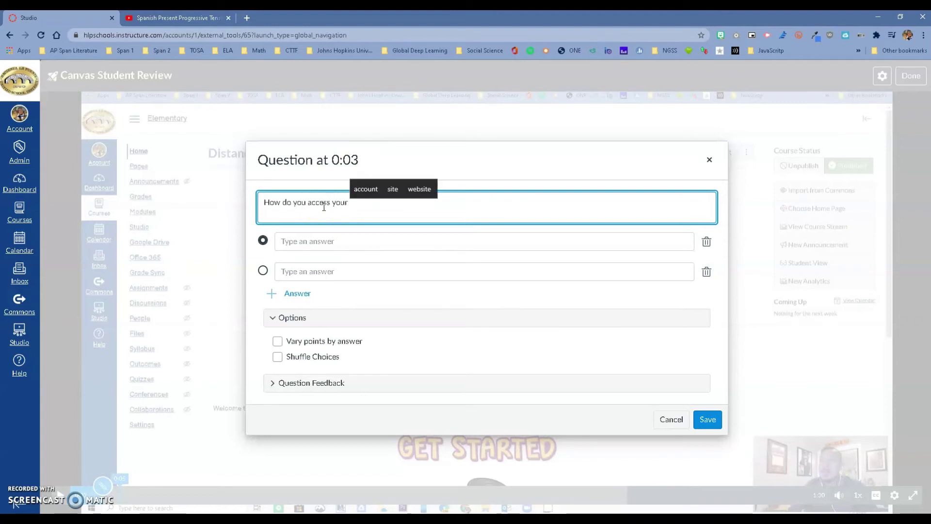
text(courses)
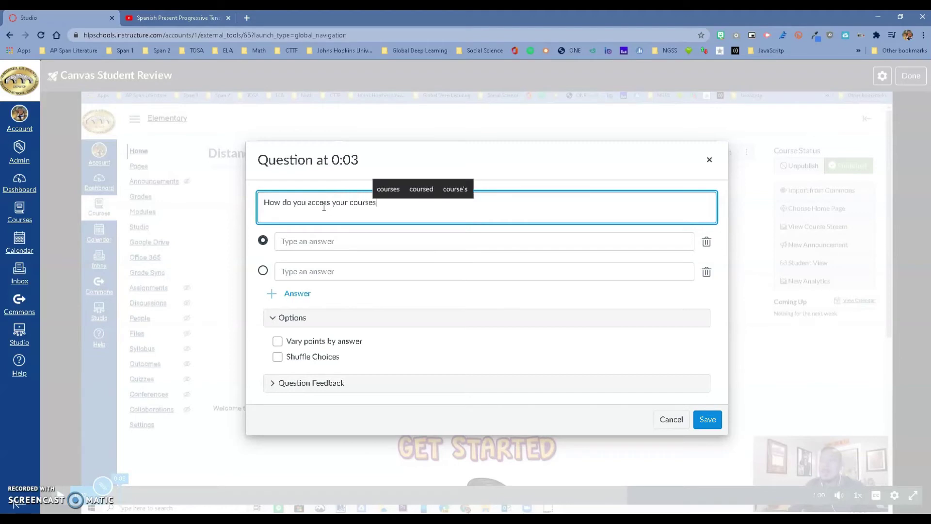
click(330, 246)
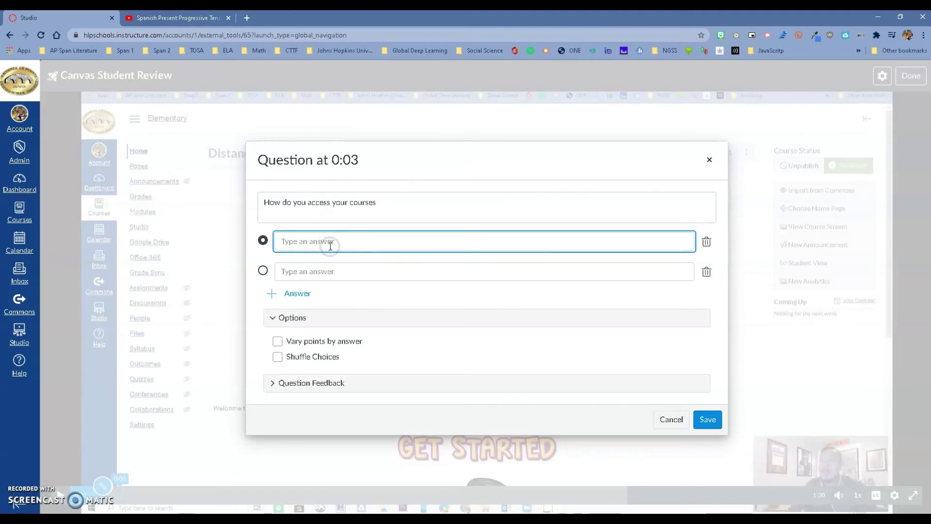
text(Click on )
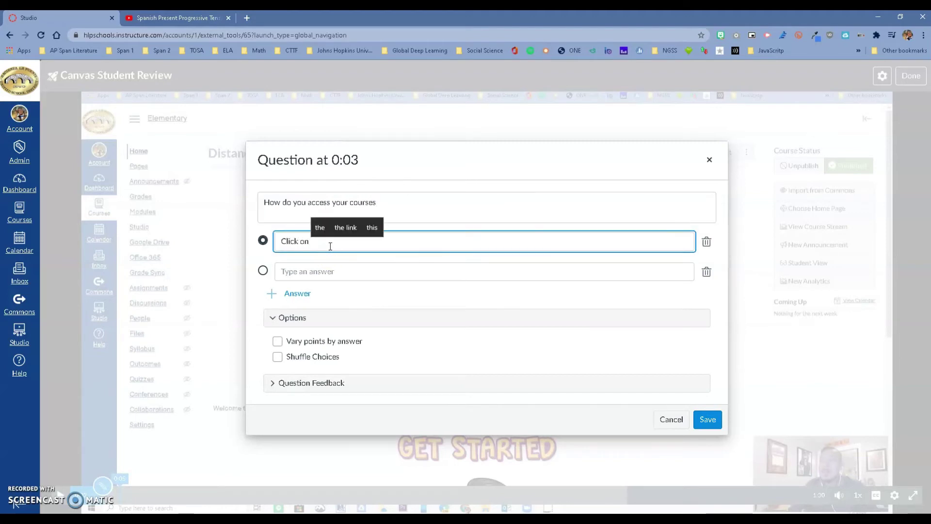
text(course card)
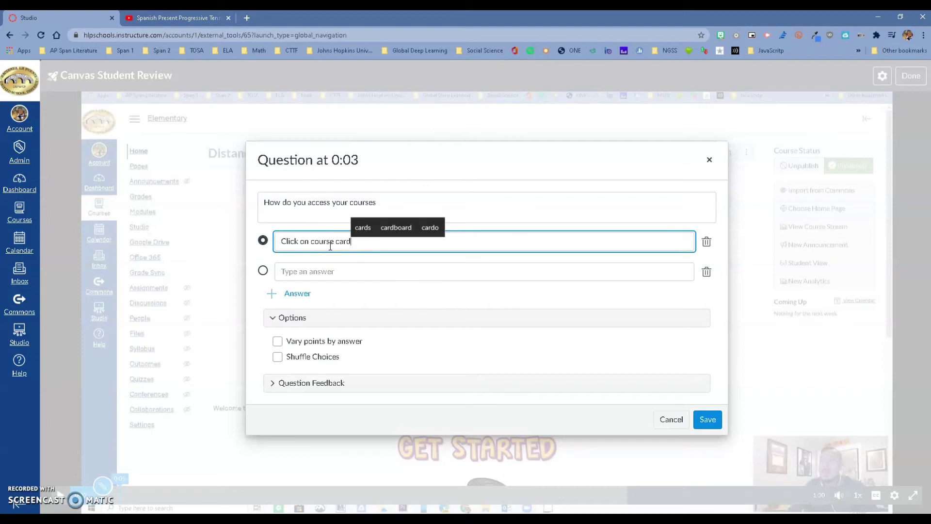
click(328, 271)
text(click on )
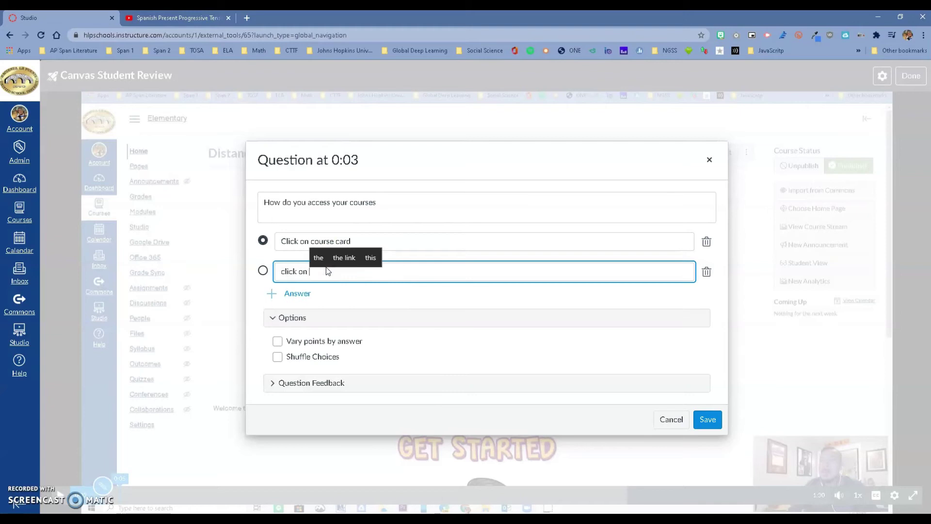
text(main dashboard)
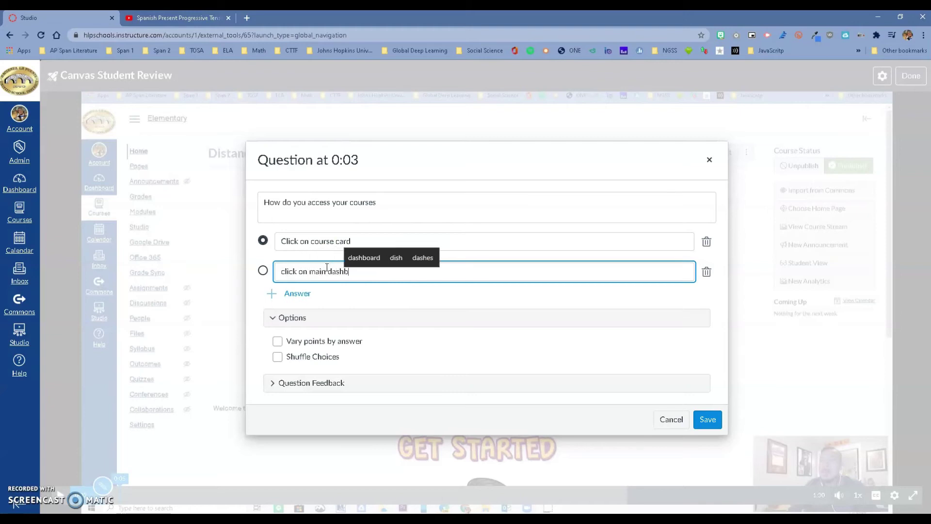
click(299, 293)
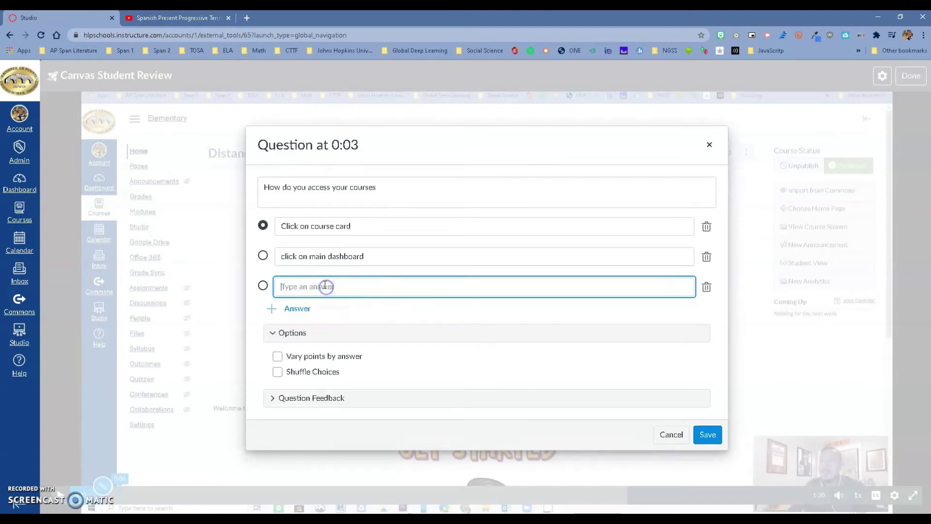
text(Click on side menu)
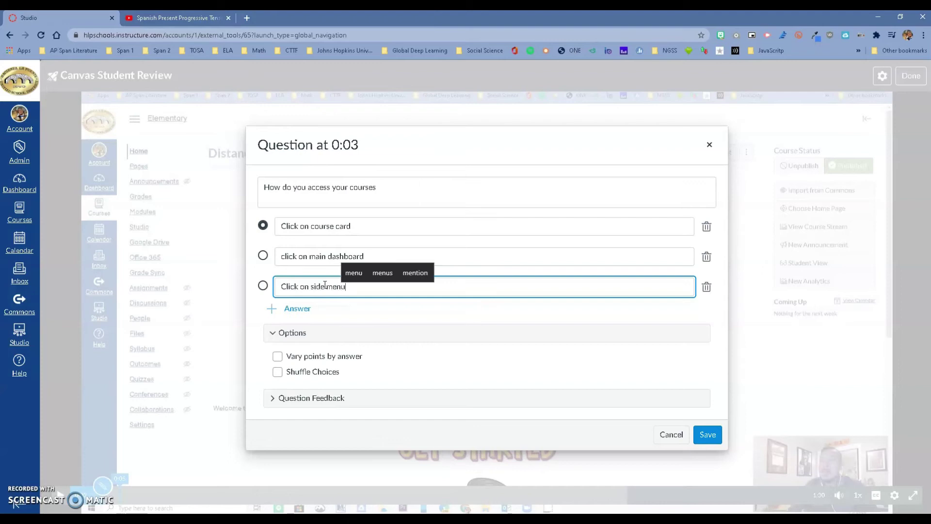
click(268, 232)
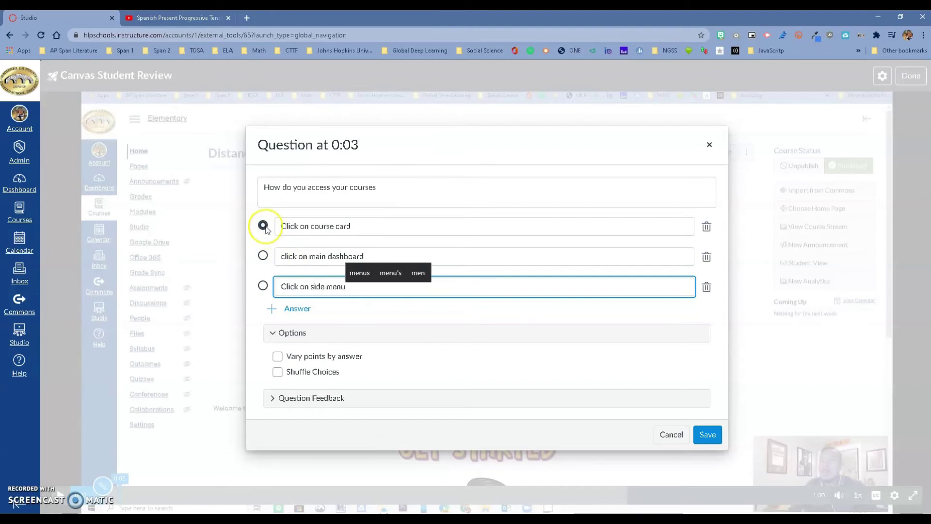
Turn on Shuffle Choices in the question options, reveal Question Feedback, and save the 0:03 question.
click(284, 334)
click(284, 335)
click(284, 335)
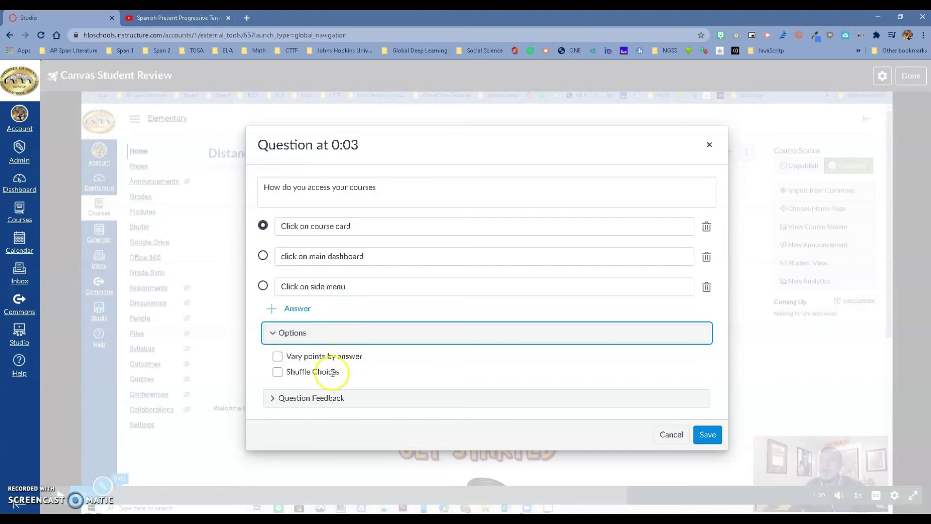
click(277, 372)
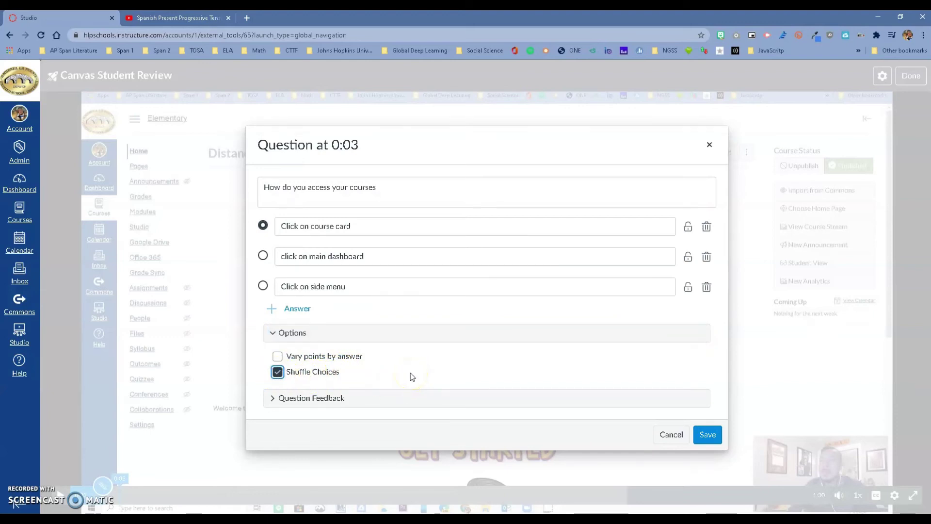
click(277, 398)
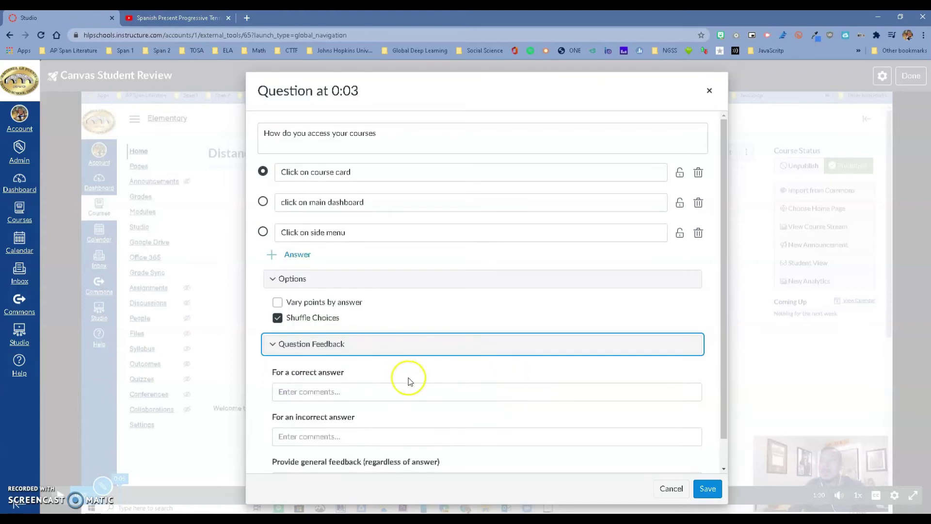
scroll(408, 381, down, 1)
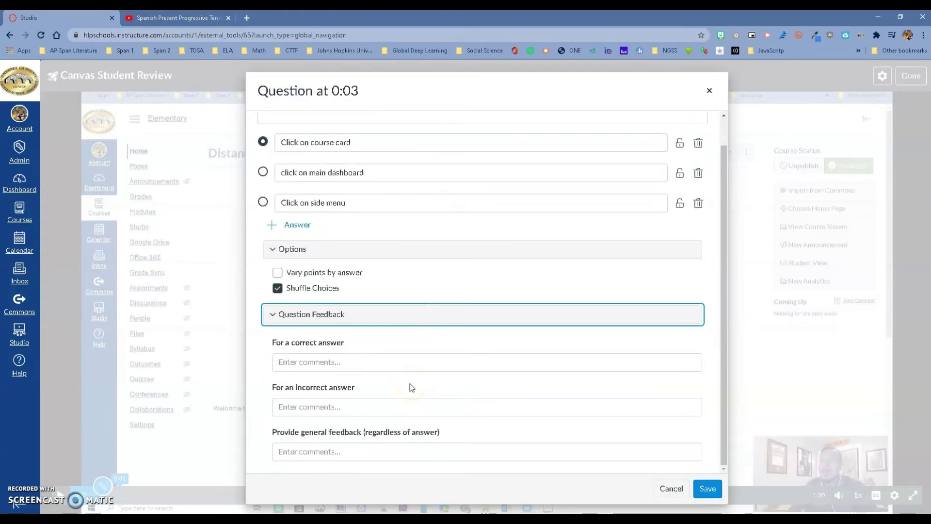
click(708, 489)
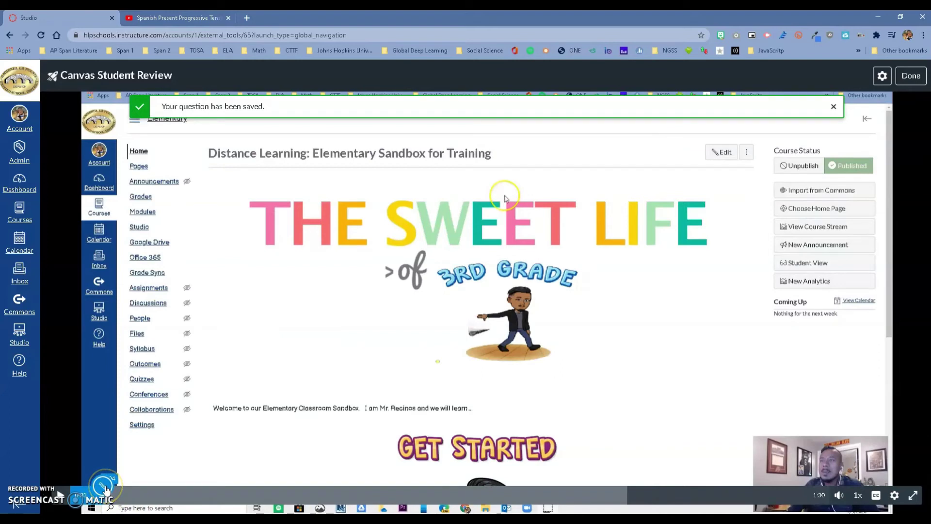
Seek the timeline to 0:29 and insert a blank True or False question there.
click(322, 487)
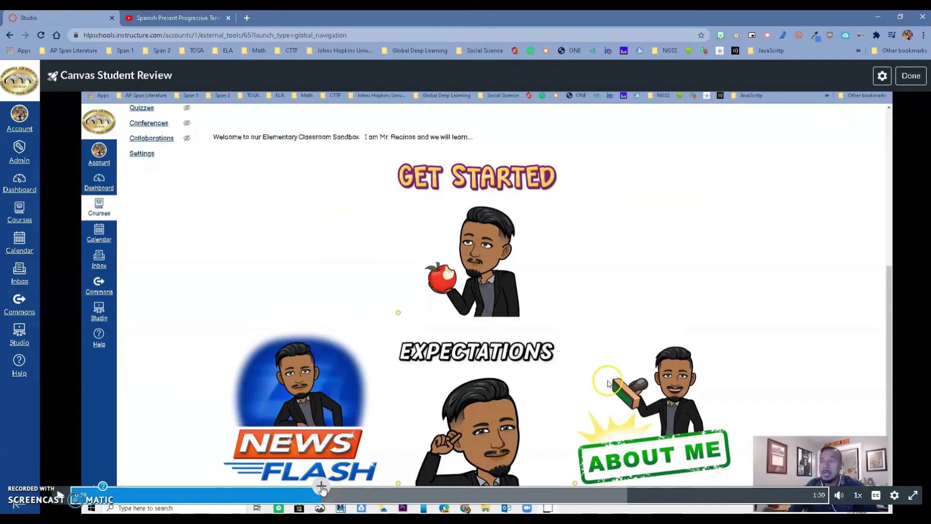
click(322, 487)
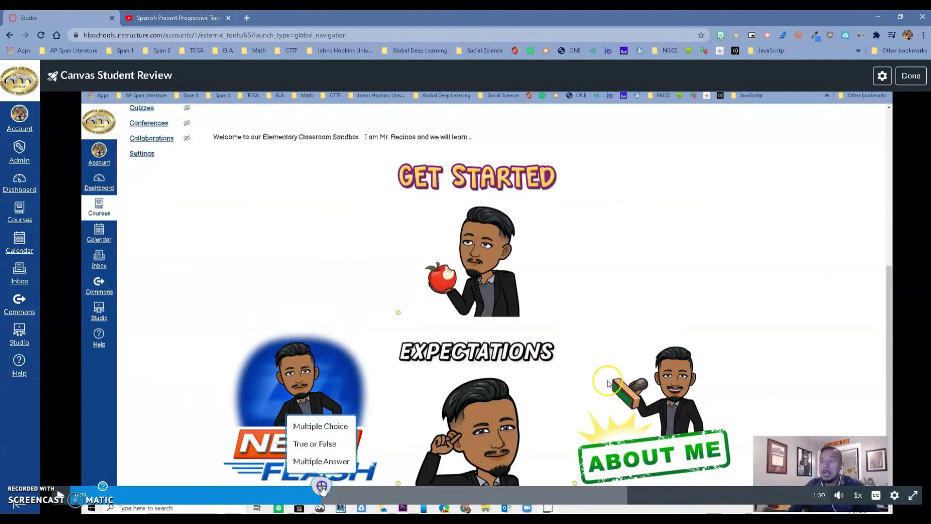
click(319, 444)
Enter the stem 'Do you click on Get Started on my home page to access modules?' and save with True.
click(322, 254)
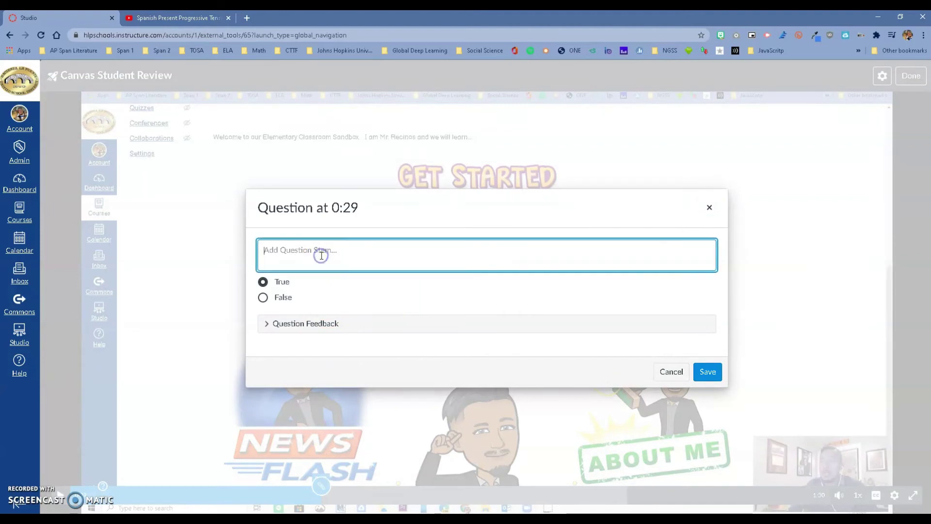
text(Do)
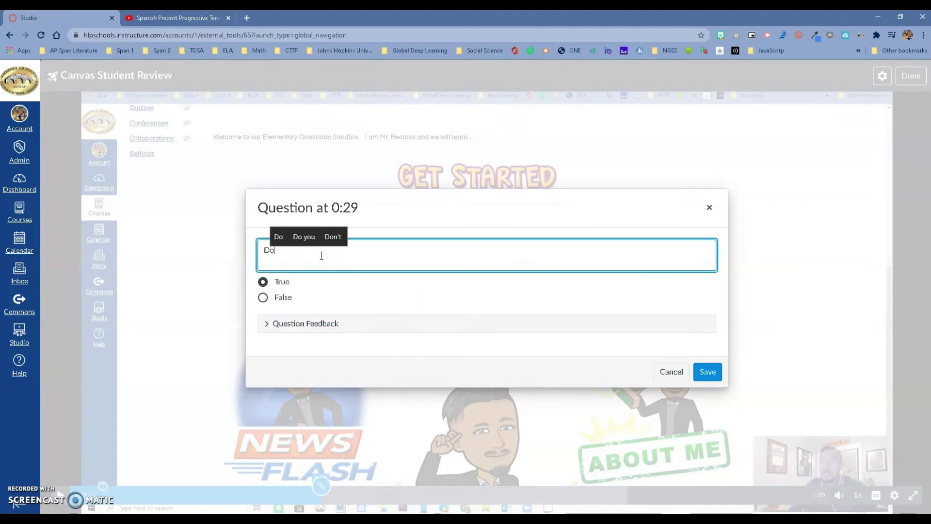
text( you cli)
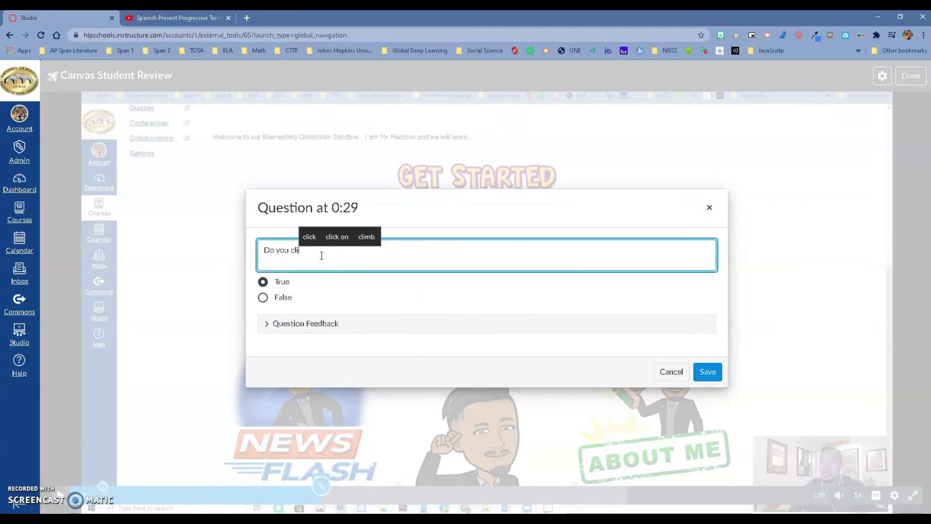
text(ck on Ge)
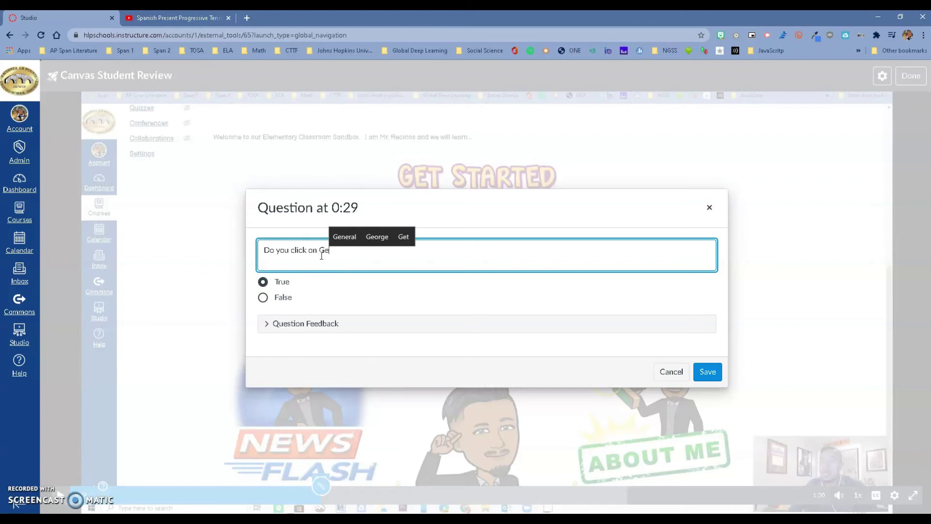
text(t Started )
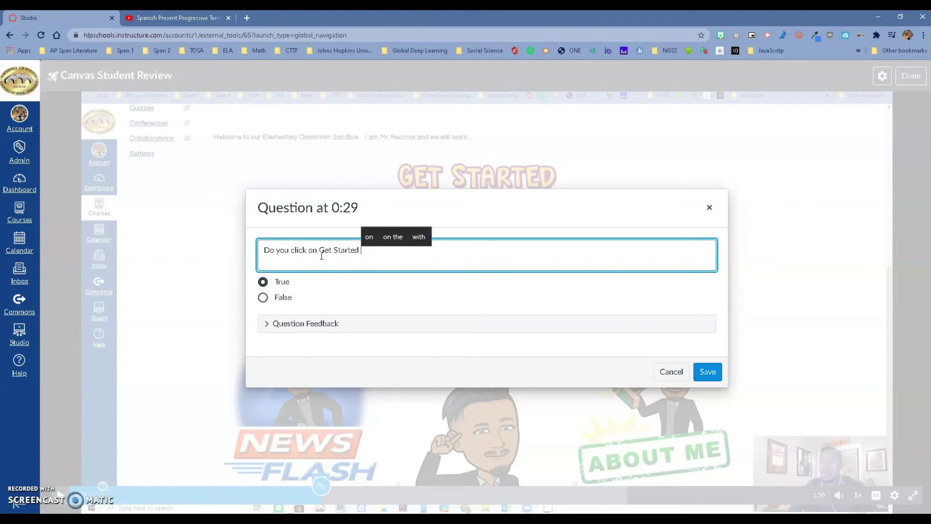
text(on my home )
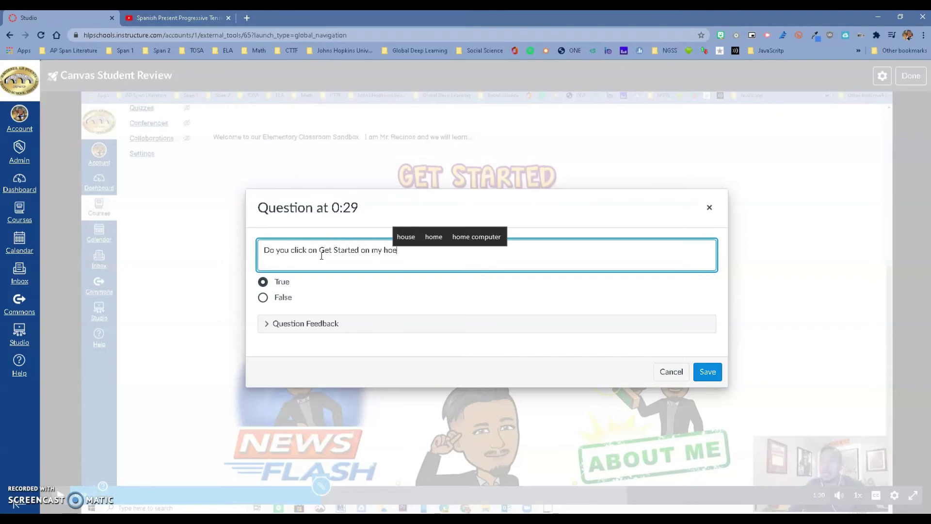
text(page to acc)
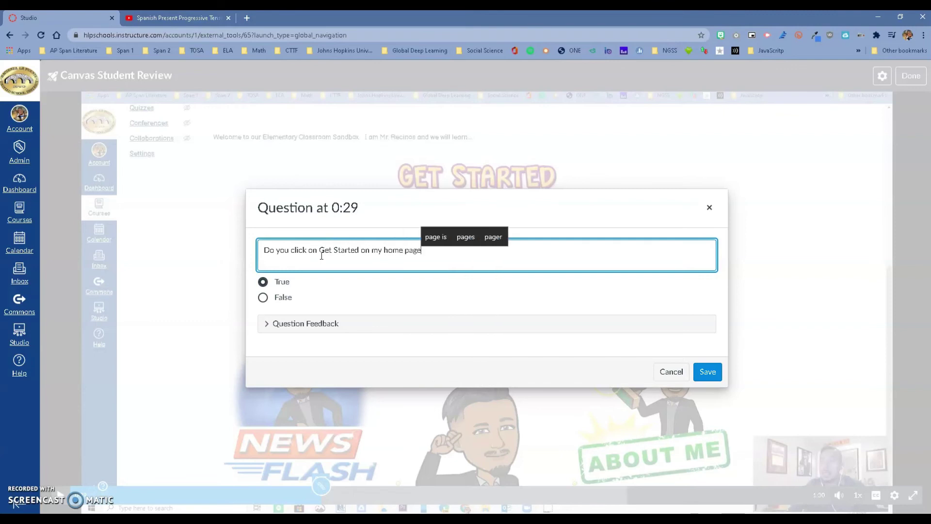
text(ess mod)
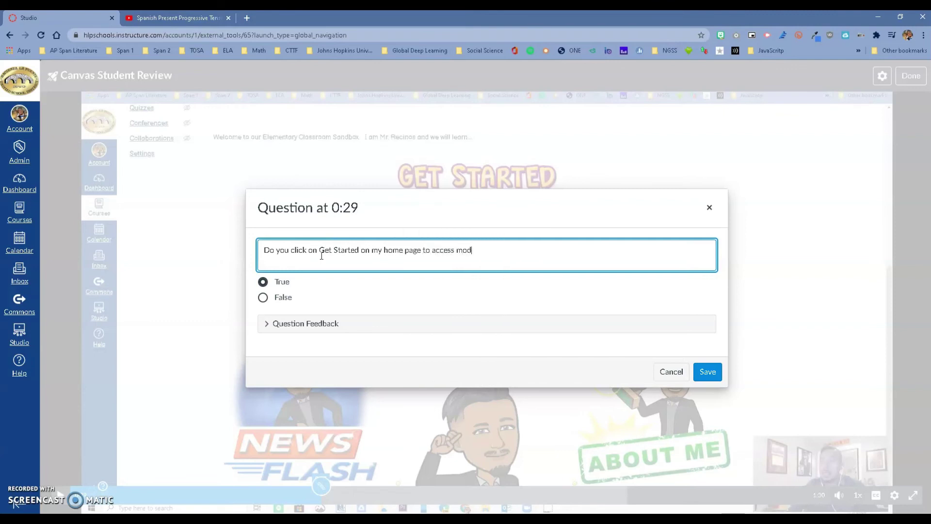
text(ules?)
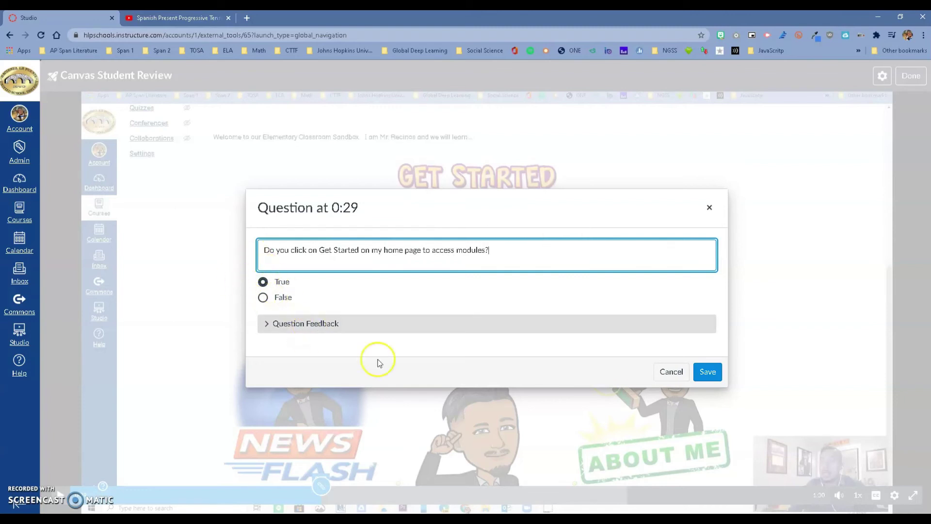
click(707, 372)
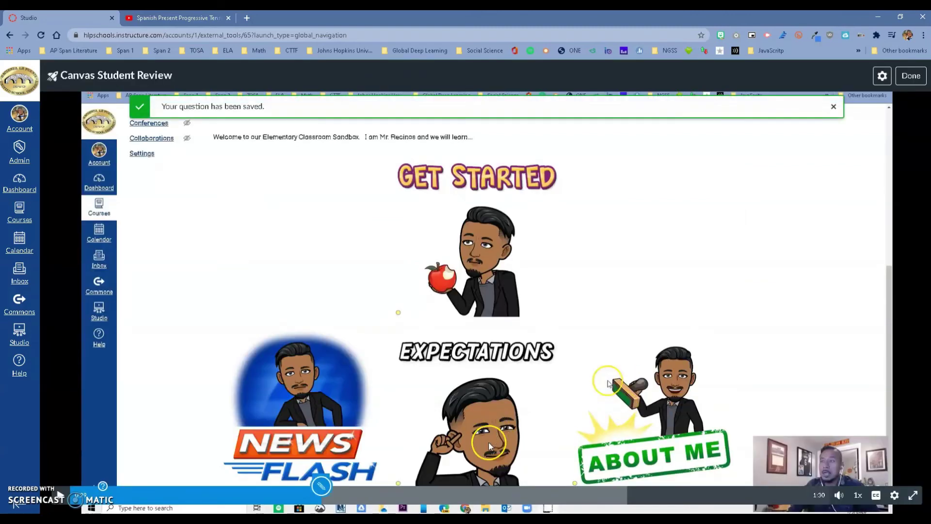
Start a new Multiple Answer question at 1:01 on the timeline.
click(593, 496)
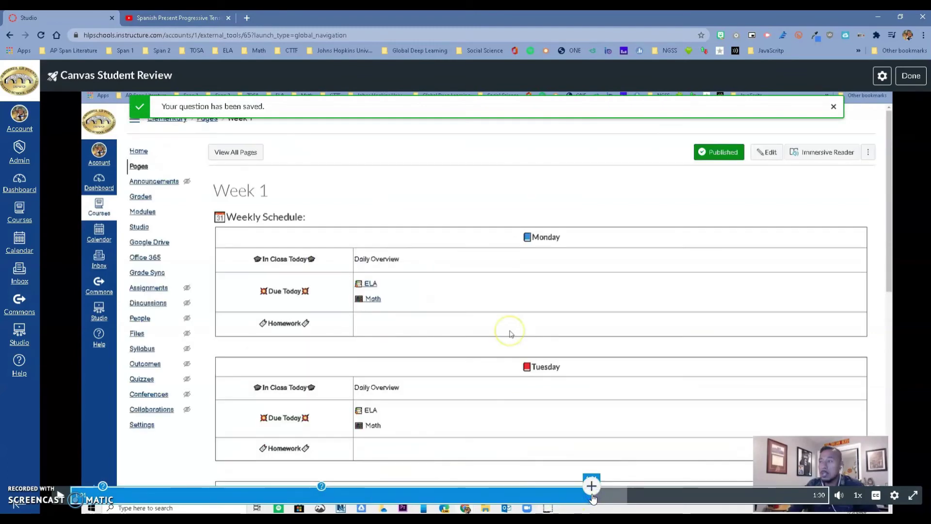
click(592, 486)
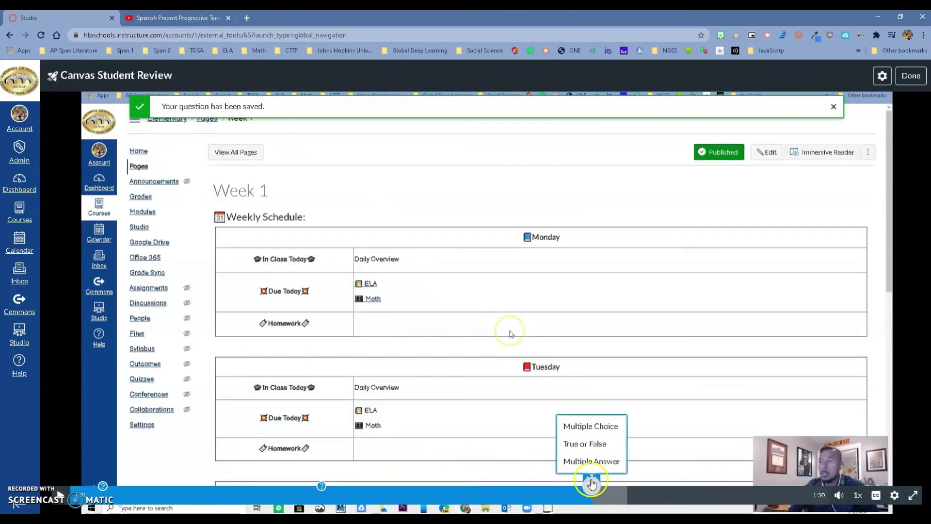
click(595, 461)
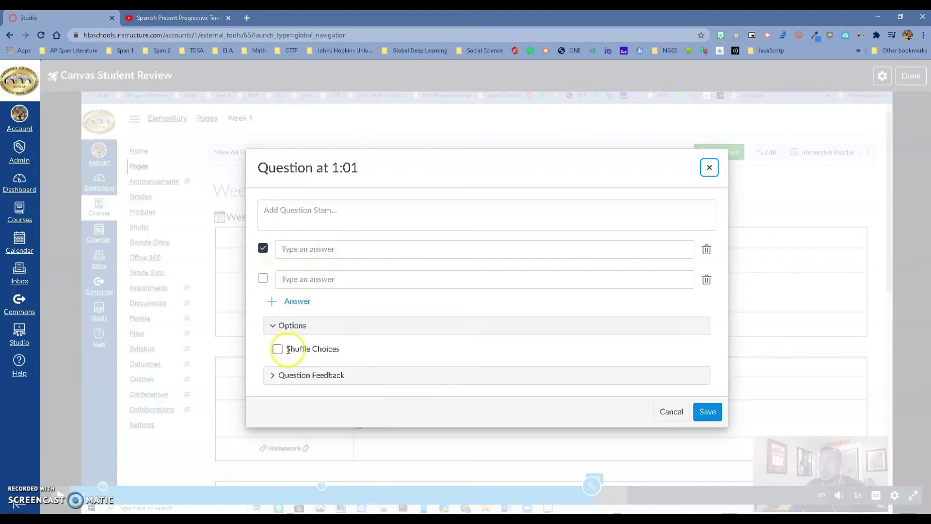
Cancel and discard the blank 1:01 question, then exit the quiz editor with Done.
click(670, 411)
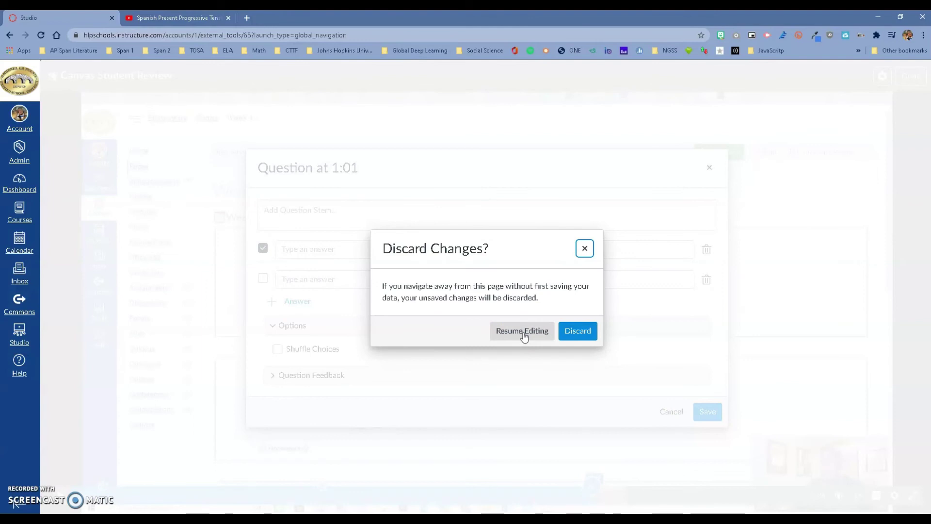
click(574, 331)
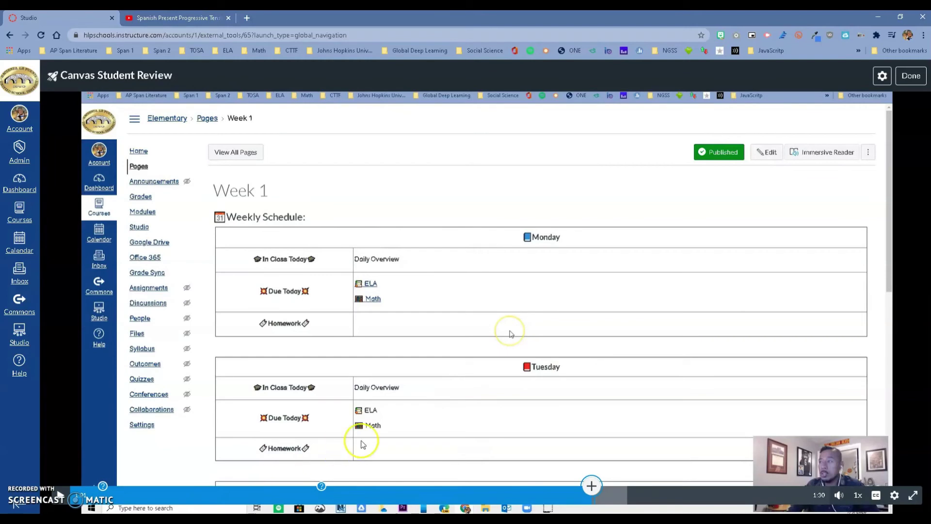
click(919, 77)
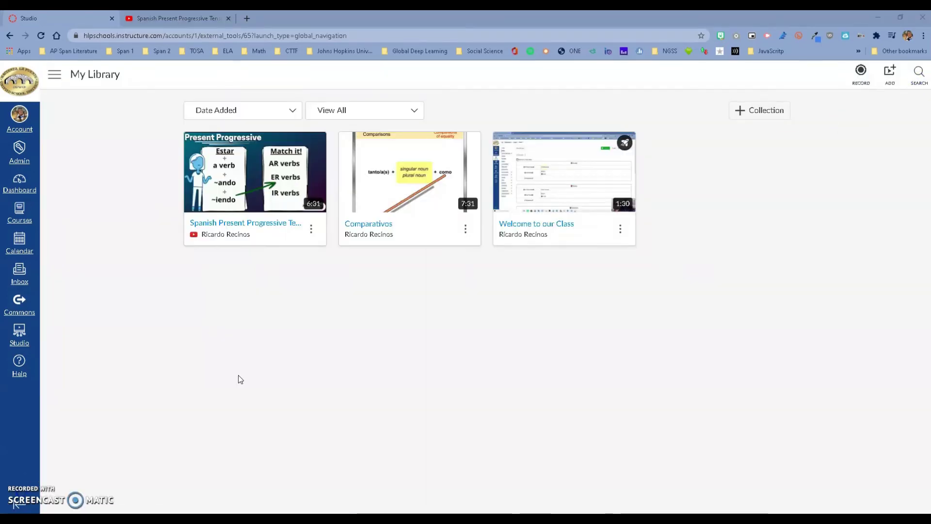
From the Welcome to our Class video's menu, open its Canvas Student Review quiz under Quizzes.
click(620, 231)
mouse_move(625, 134)
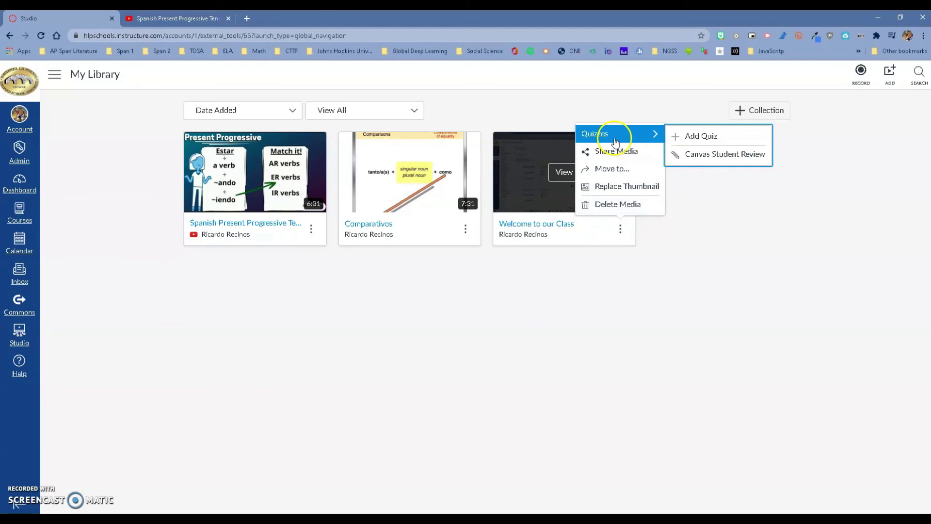
click(723, 155)
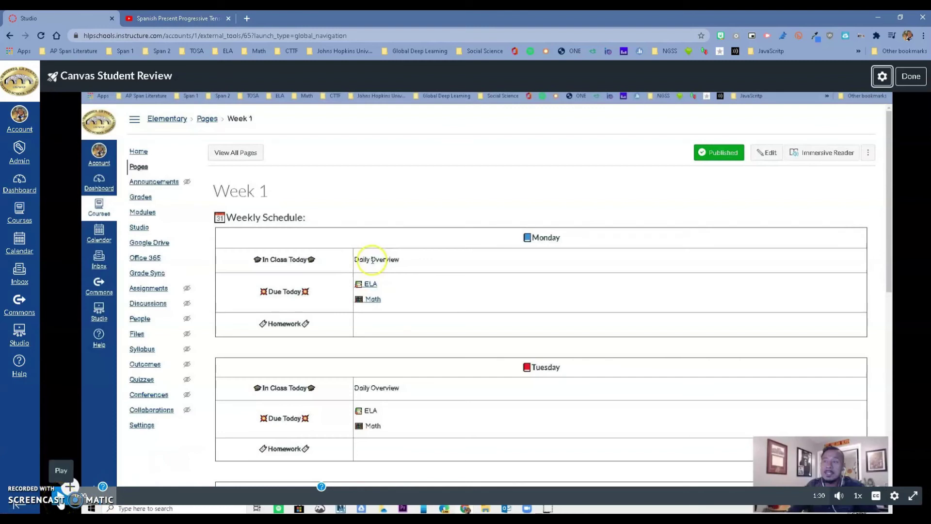
Play the quiz to the 0:03 question, discard it unchanged, and exit the editor with Done.
click(60, 501)
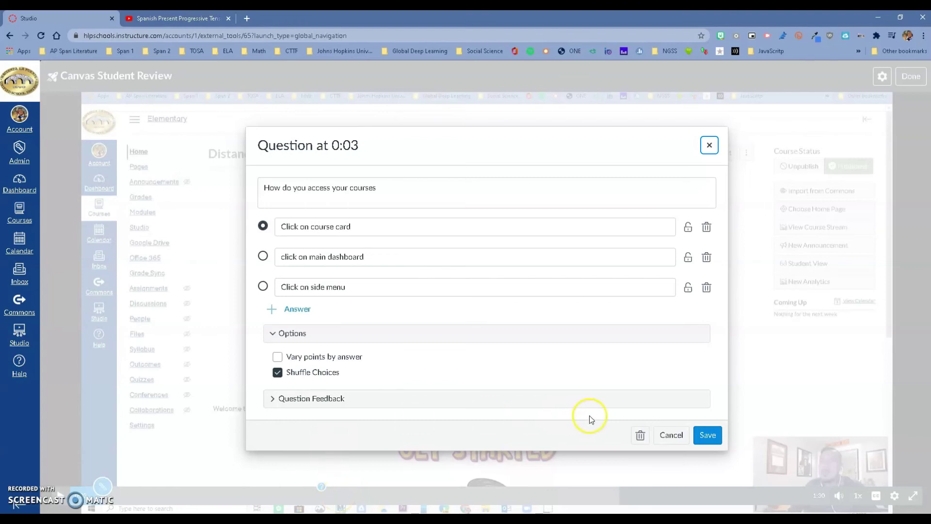
click(679, 436)
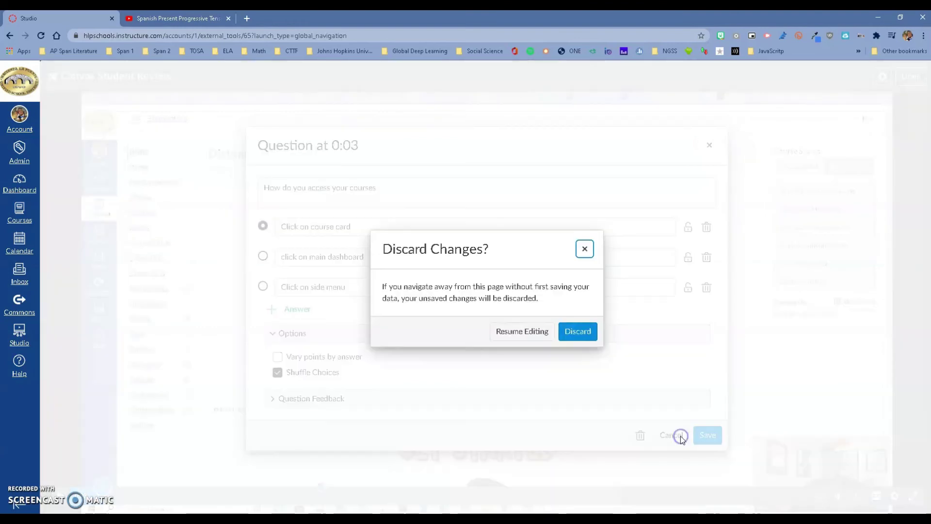
click(585, 333)
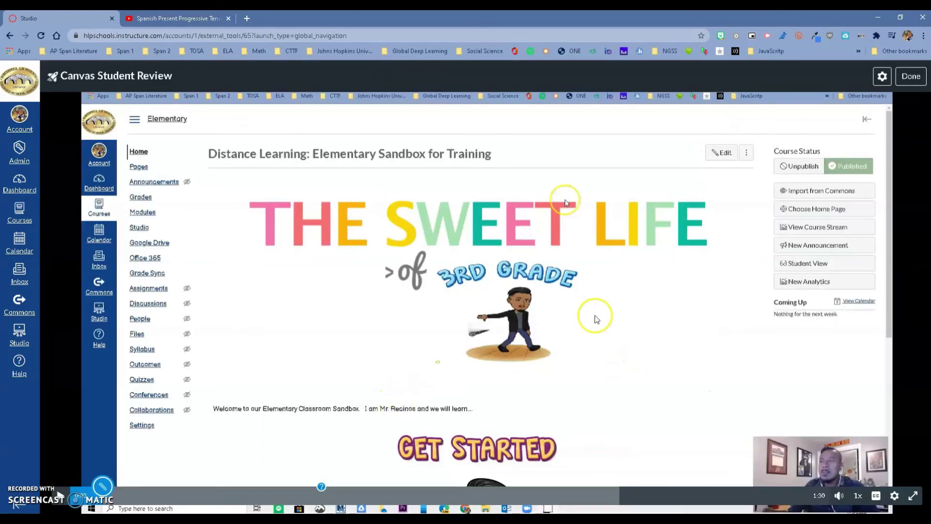
click(911, 78)
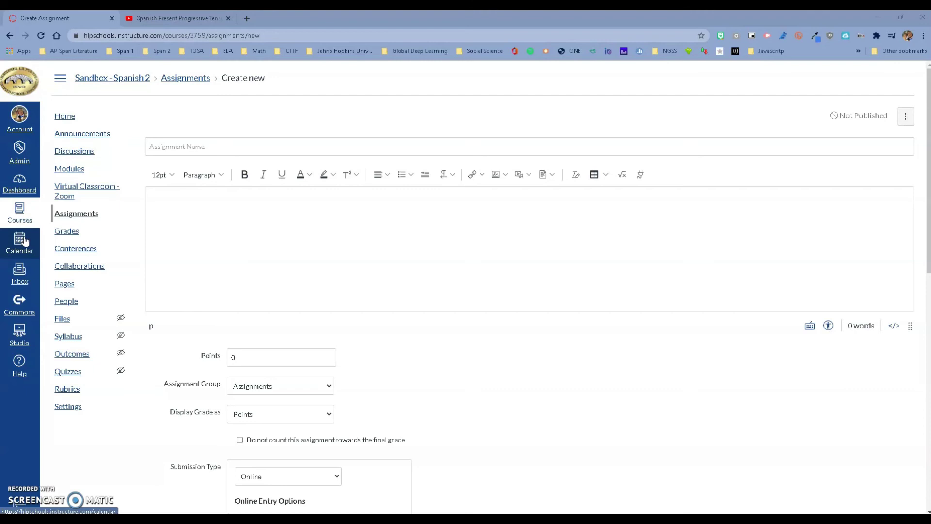
Create a new assignment from Assignments named 'Student Canvas Vide Quiz' and move into its description.
click(77, 214)
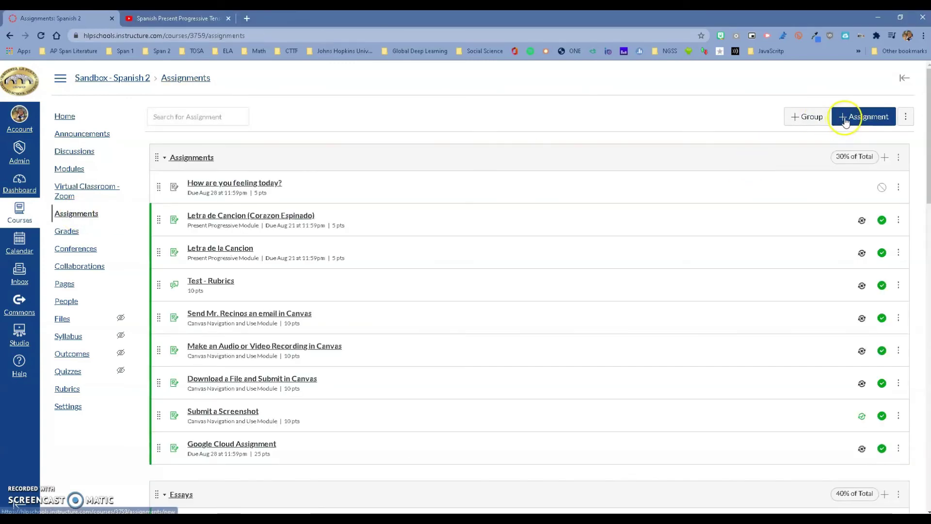
click(869, 116)
click(192, 147)
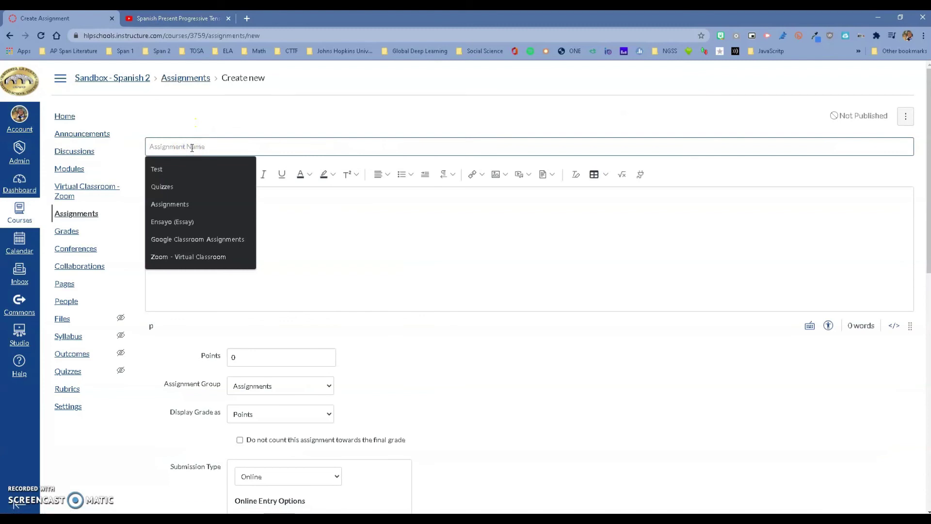
text(Stud)
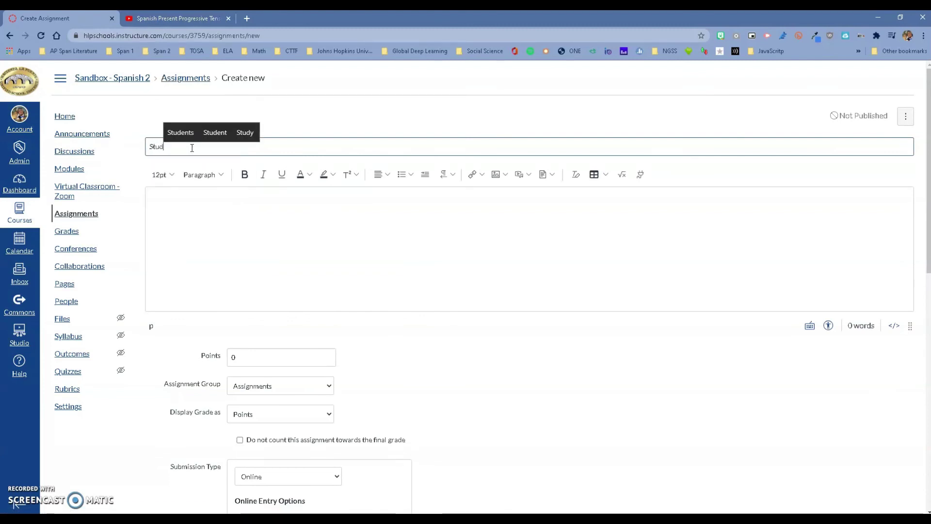
text(ent Canvas )
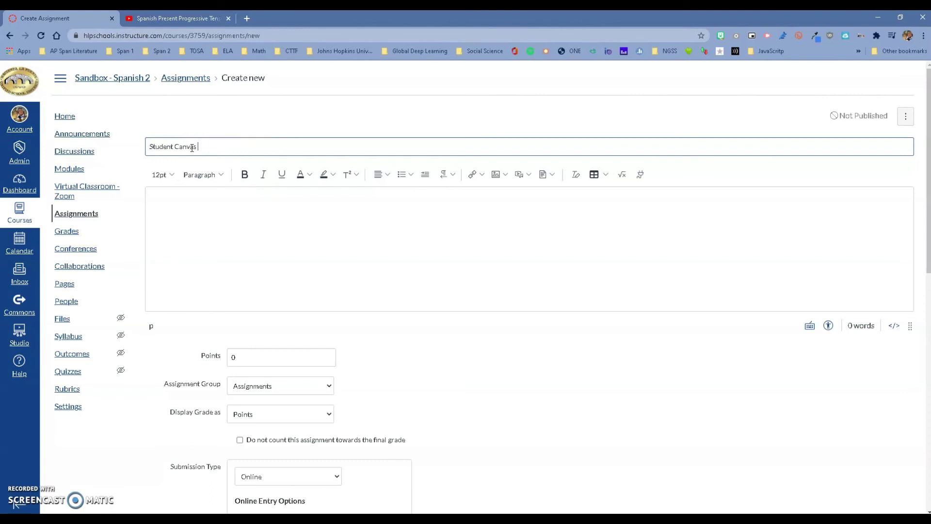
text(Vide)
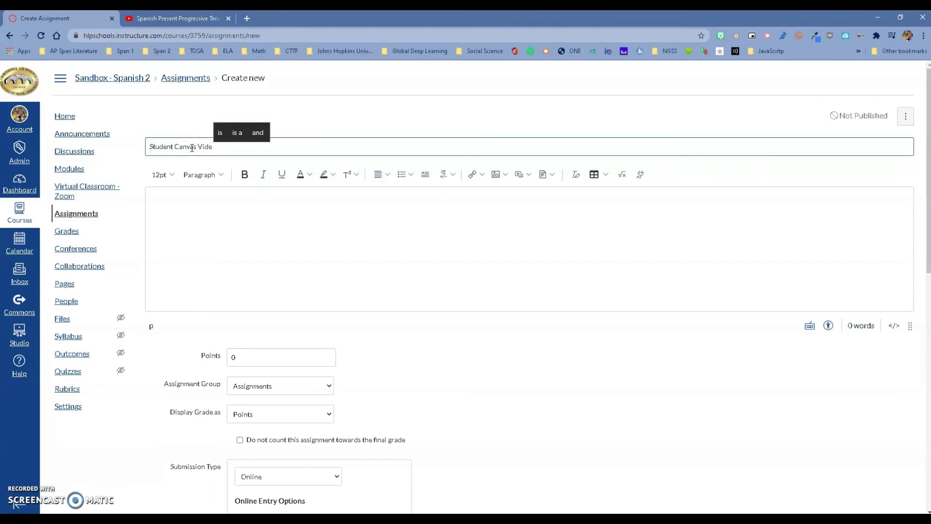
text(uiz)
click(201, 201)
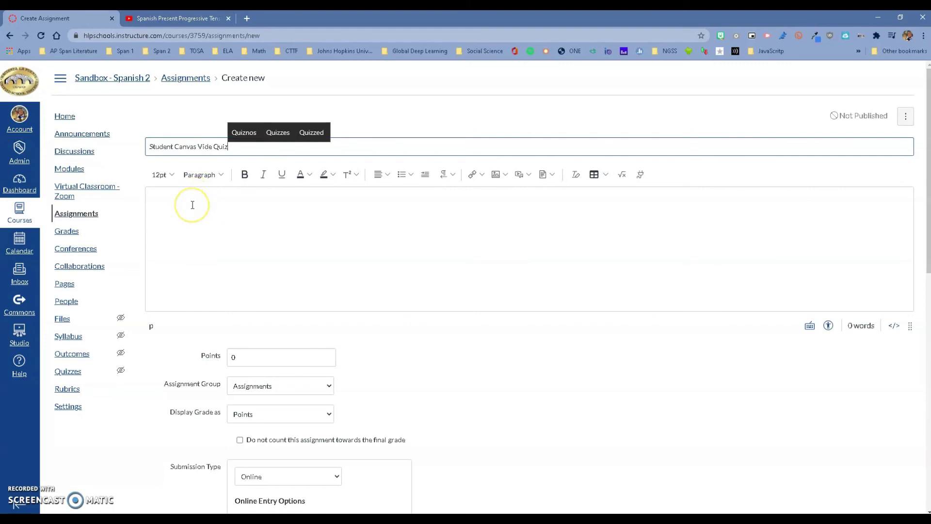
click(193, 203)
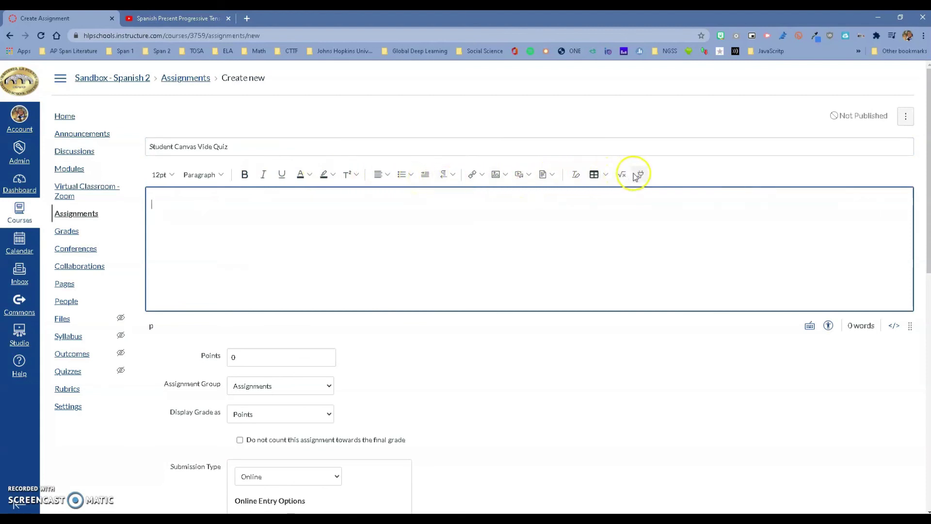
Via the Apps toolbar's Studio option, select the 1:30 Welcome to our Class video.
click(649, 177)
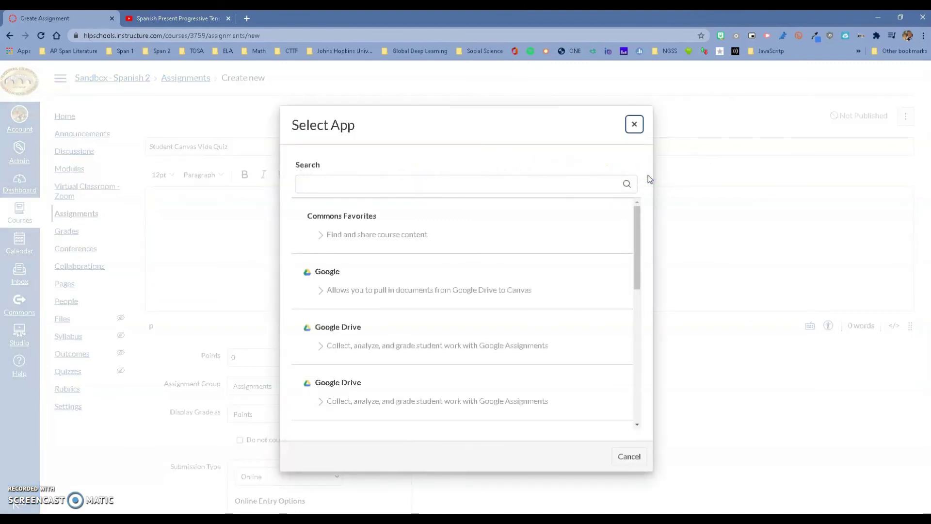
scroll(577, 257, down, 3)
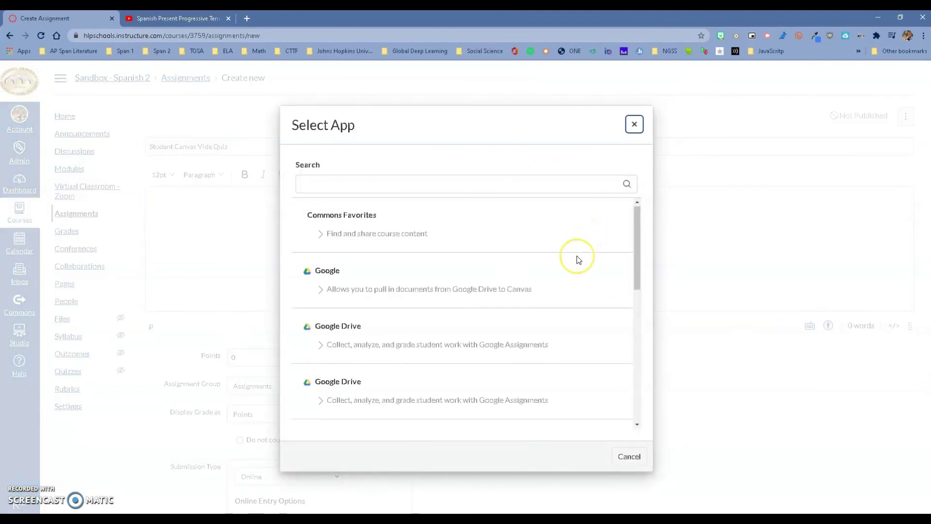
scroll(577, 259, down, 5)
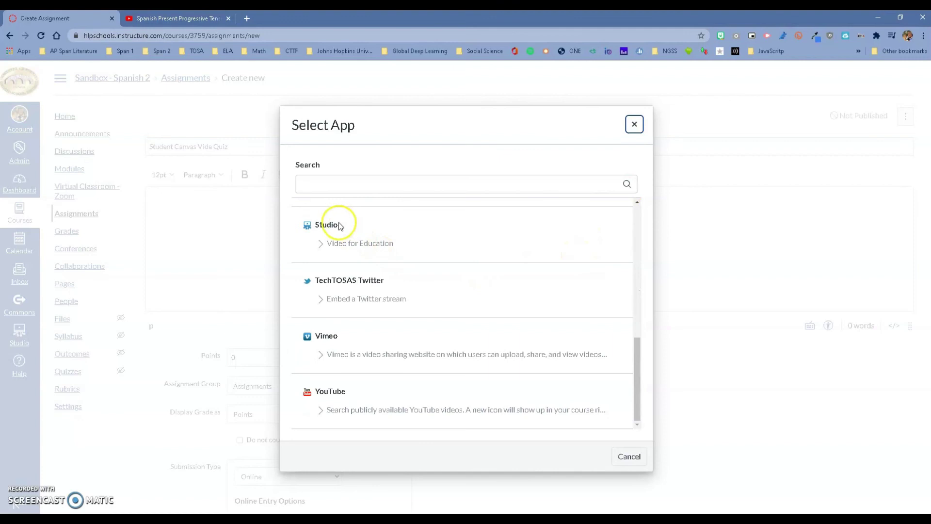
click(331, 227)
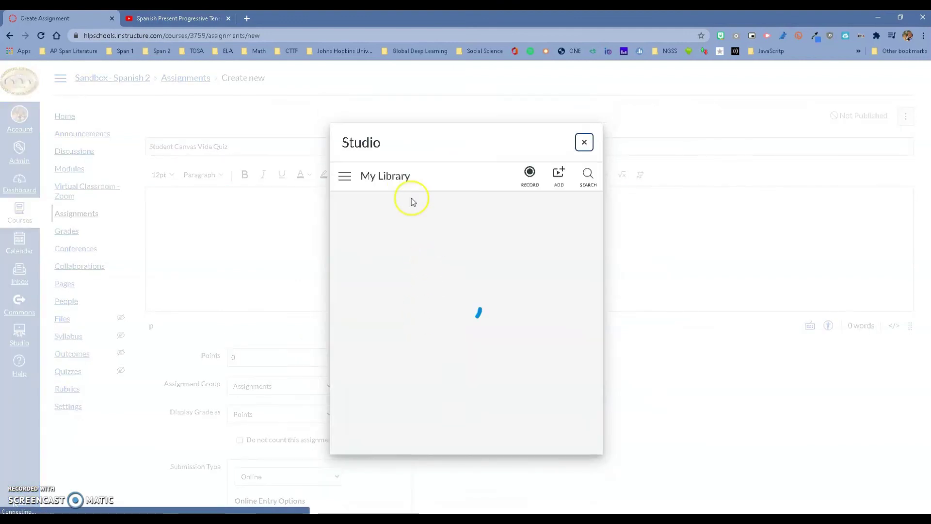
mouse_move(415, 255)
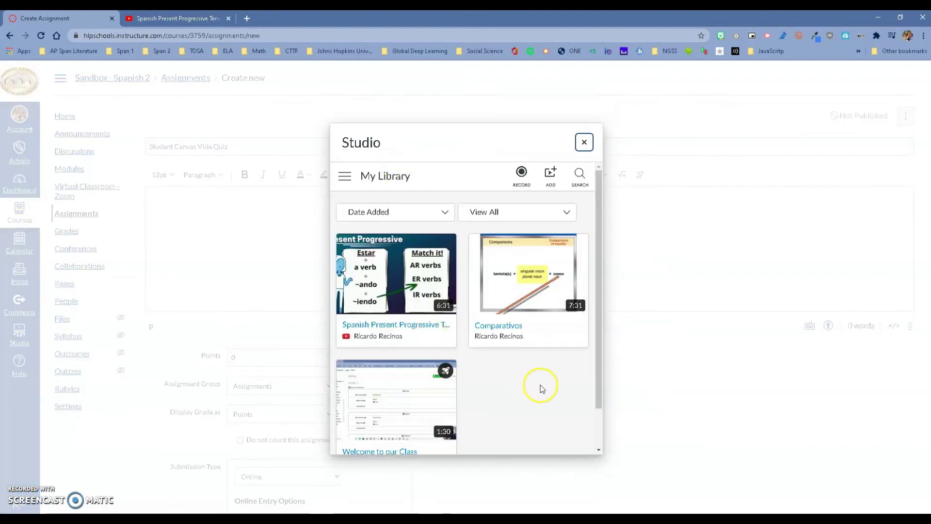
mouse_move(451, 375)
mouse_move(416, 407)
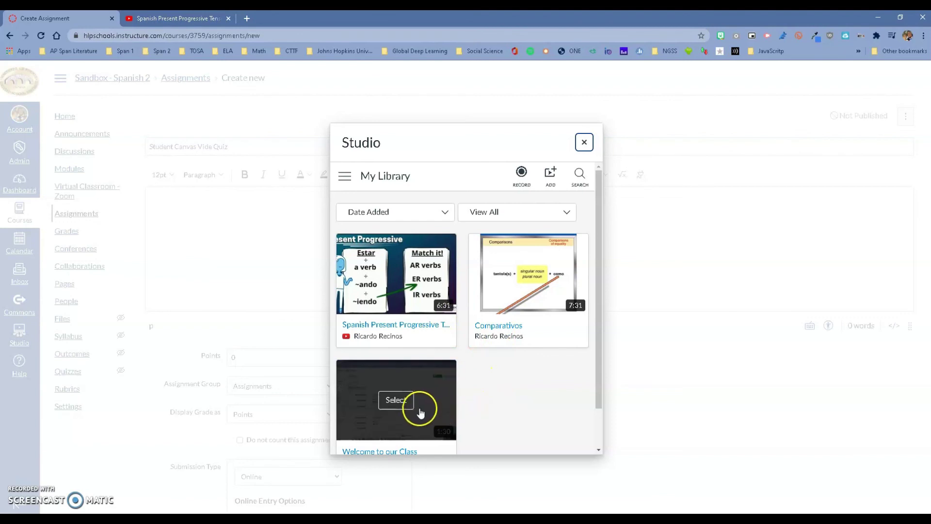
click(396, 400)
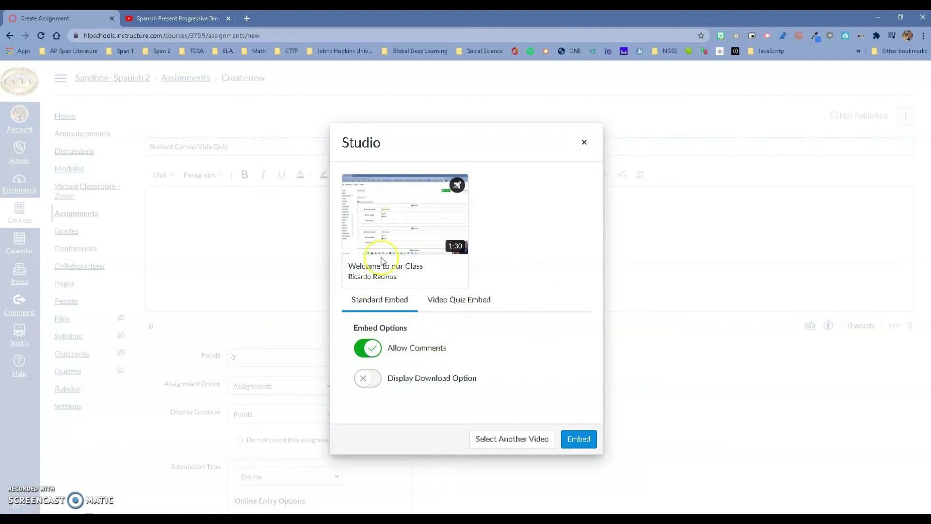
On the Video Quiz Embed tab, choose the Canvas Student Review quiz and embed it.
click(462, 302)
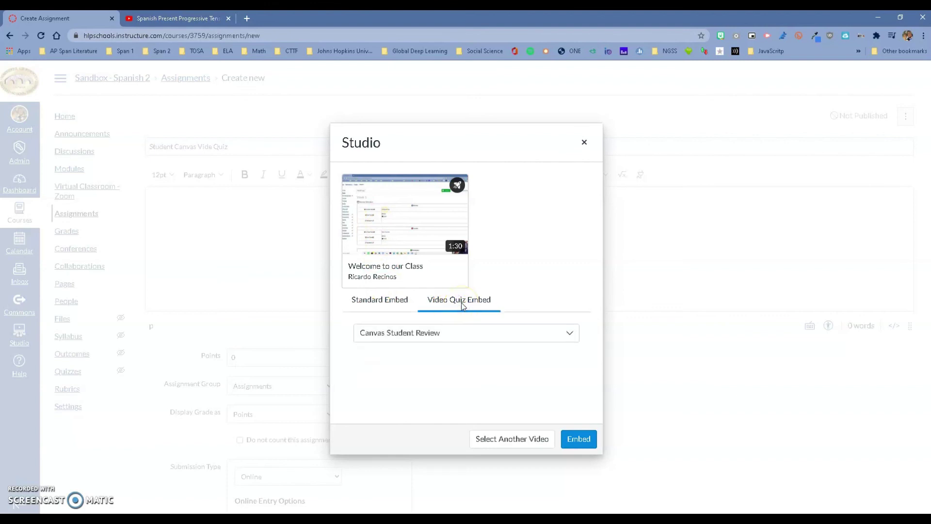
click(529, 336)
click(519, 351)
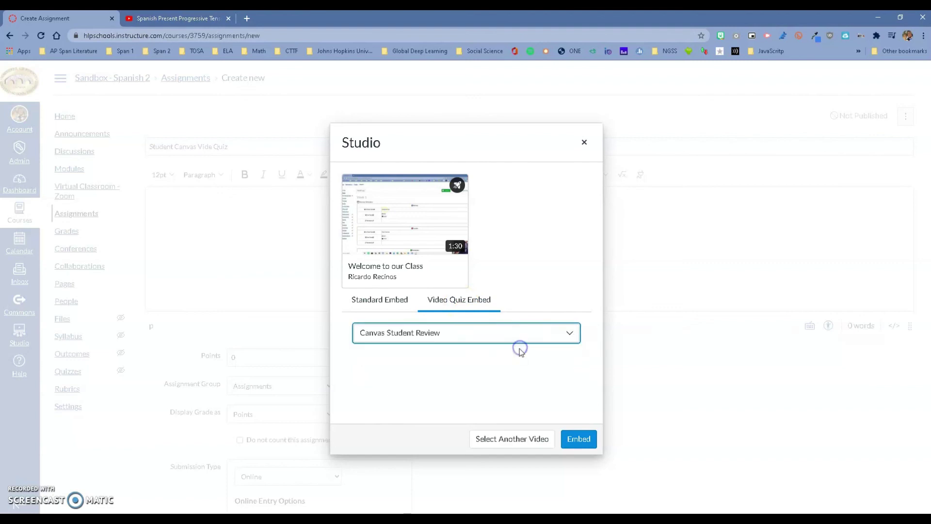
click(579, 440)
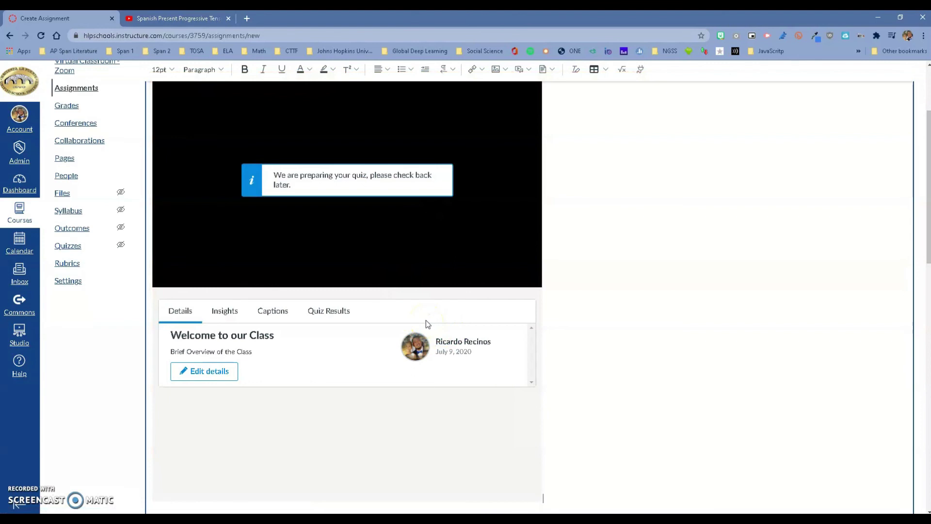
click(659, 319)
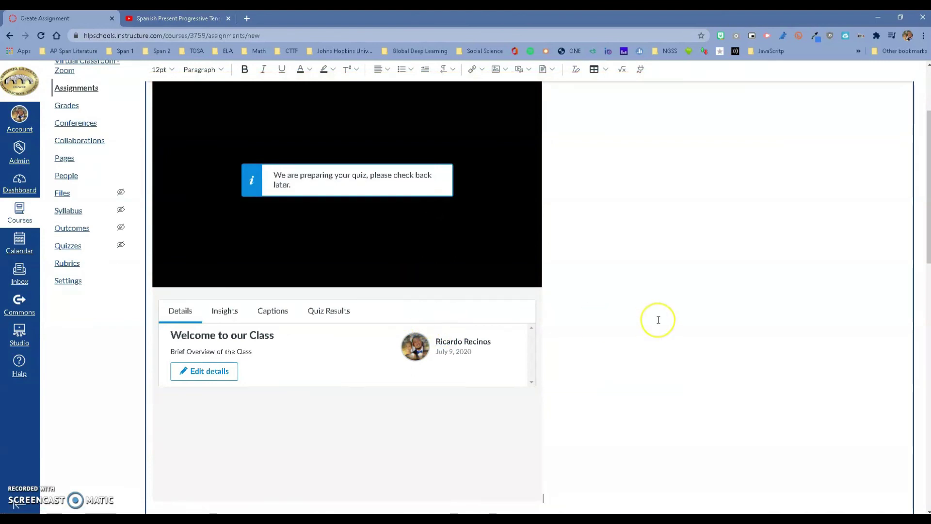